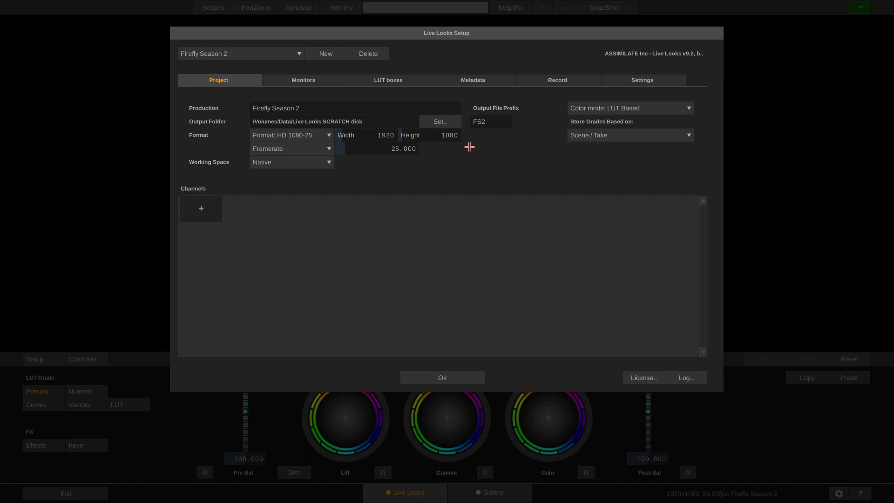
# Bring up the new-channel source menu from the + button under Channels in the Project tab
pyautogui.click(202, 207)
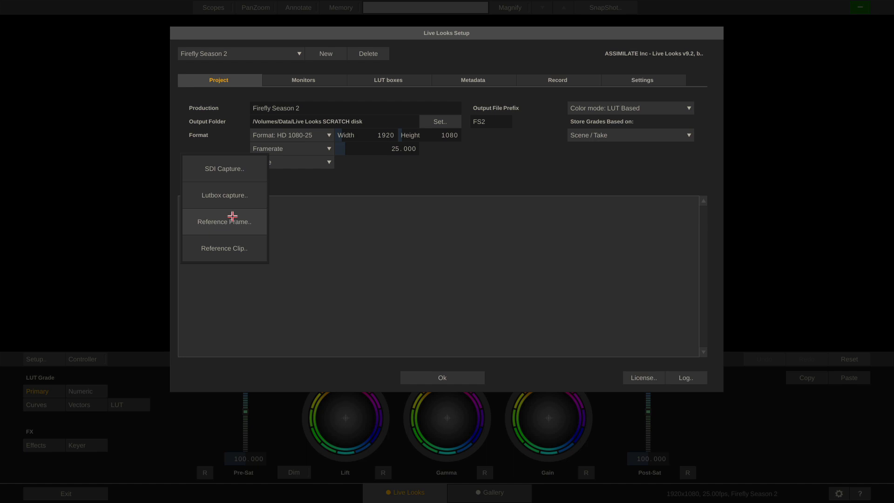
# Add a Reference C test-frame channel with a Panasonic V-Gamut source
pyautogui.click(233, 216)
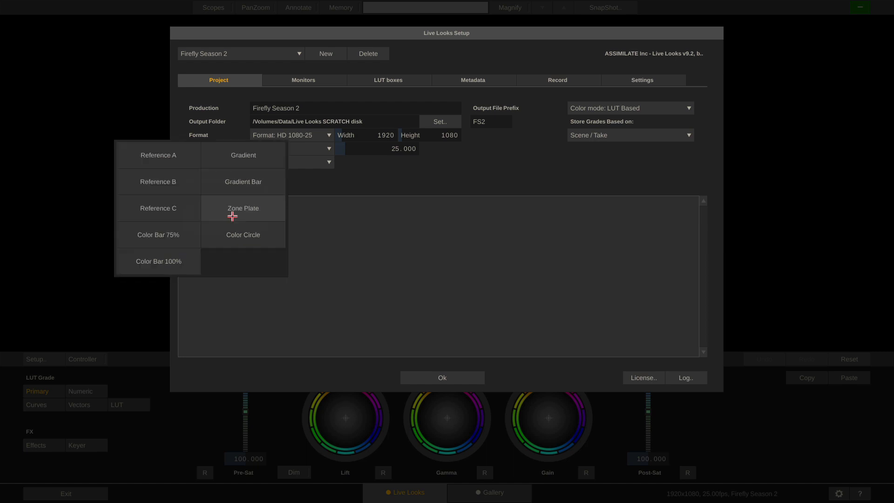
pyautogui.click(161, 208)
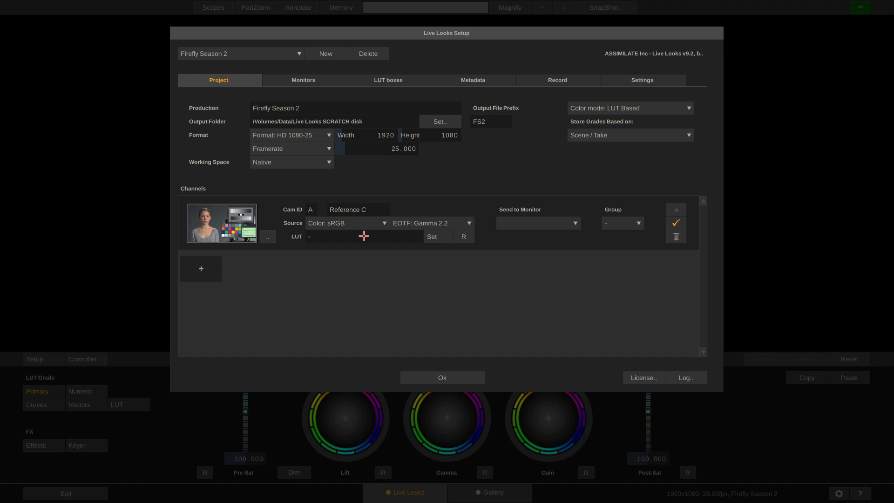
pyautogui.click(371, 223)
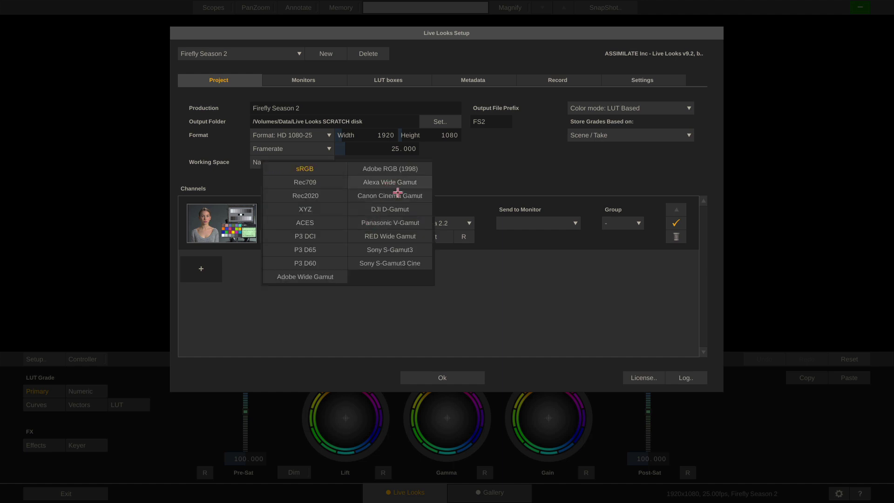
pyautogui.click(406, 223)
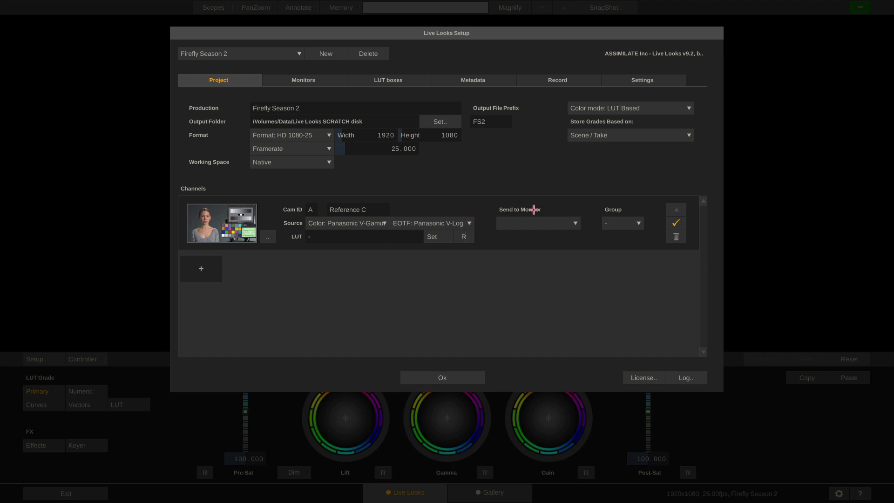
# Route the Reference C channel to the COLR 00733 box
pyautogui.click(560, 223)
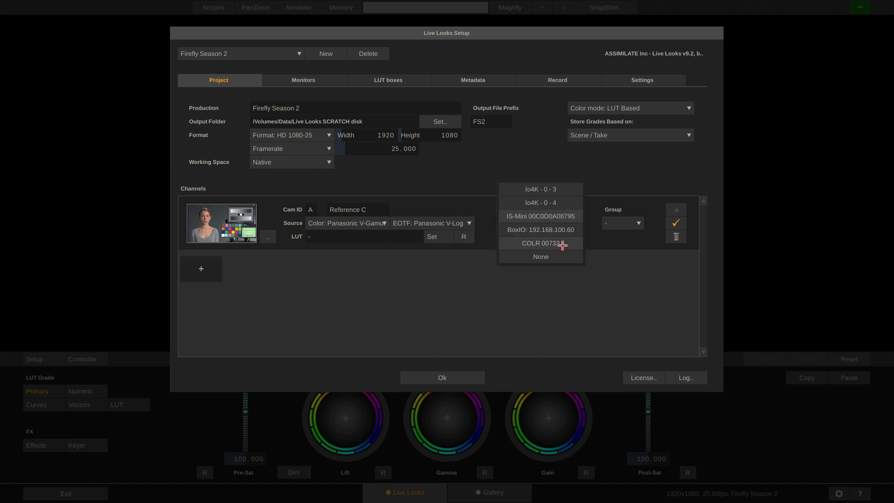
pyautogui.click(564, 245)
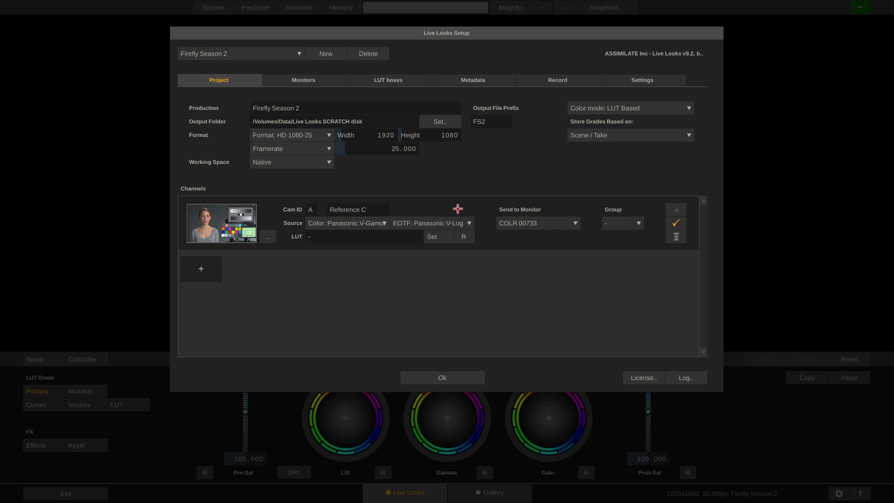
pyautogui.click(203, 267)
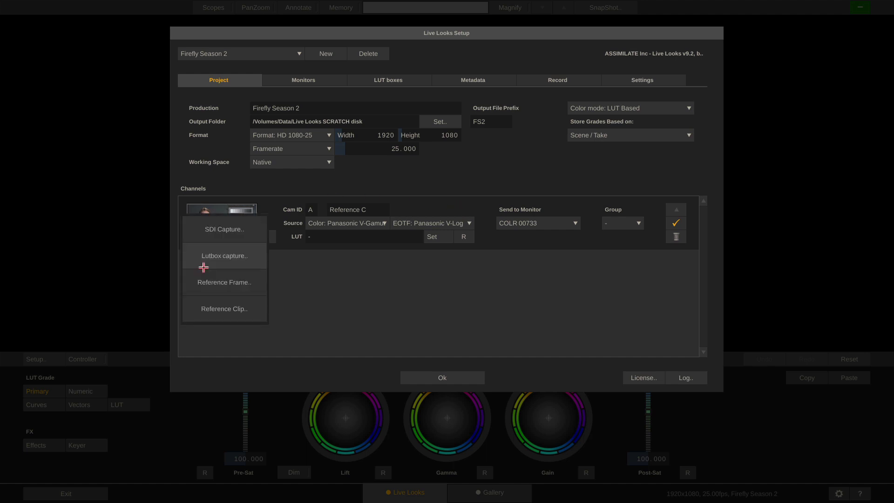
# Add channel B captured from the BoxIO LUT box and view the three detected LUT boxes
pyautogui.click(237, 255)
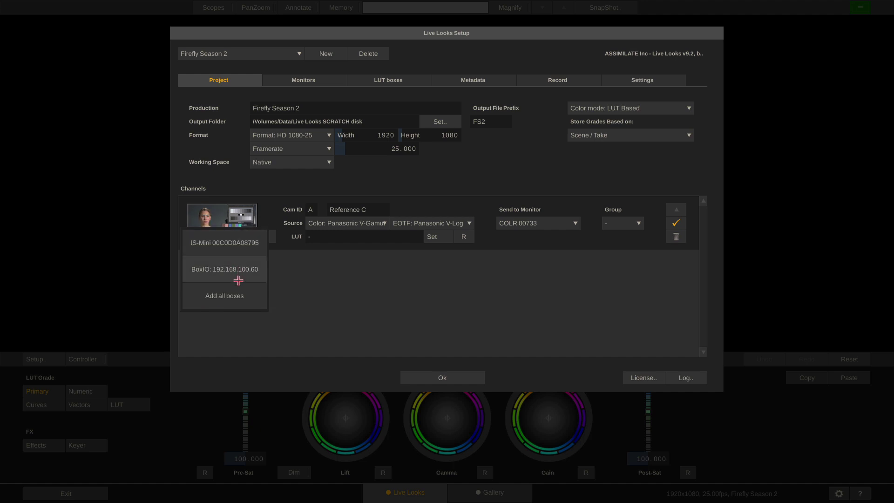
pyautogui.click(219, 274)
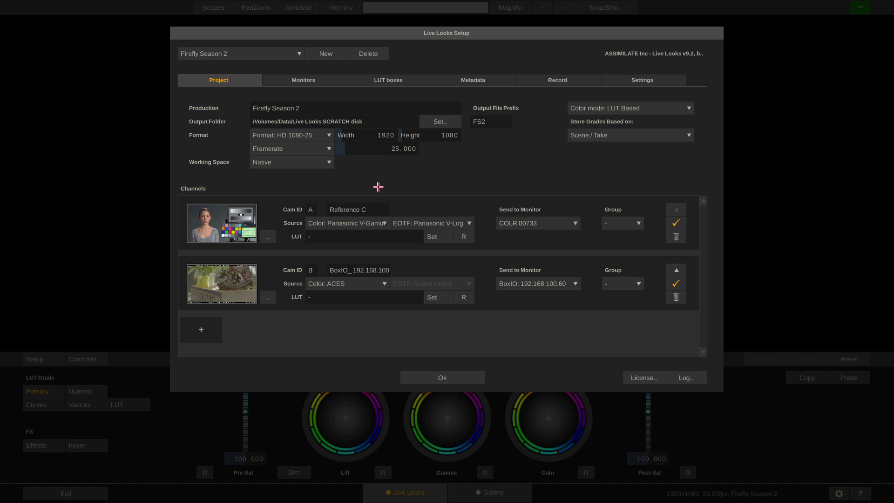
pyautogui.click(391, 80)
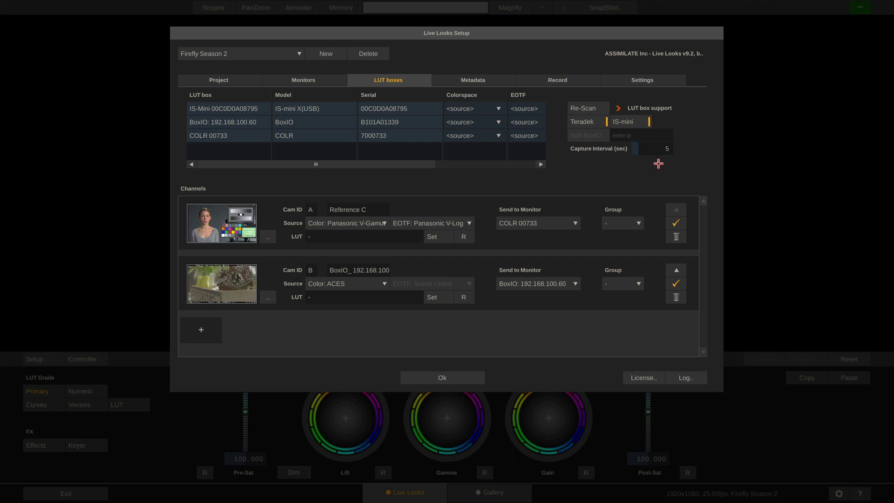
# Set channel B to Panasonic V-Gamut and put both channels in group G1
pyautogui.click(231, 81)
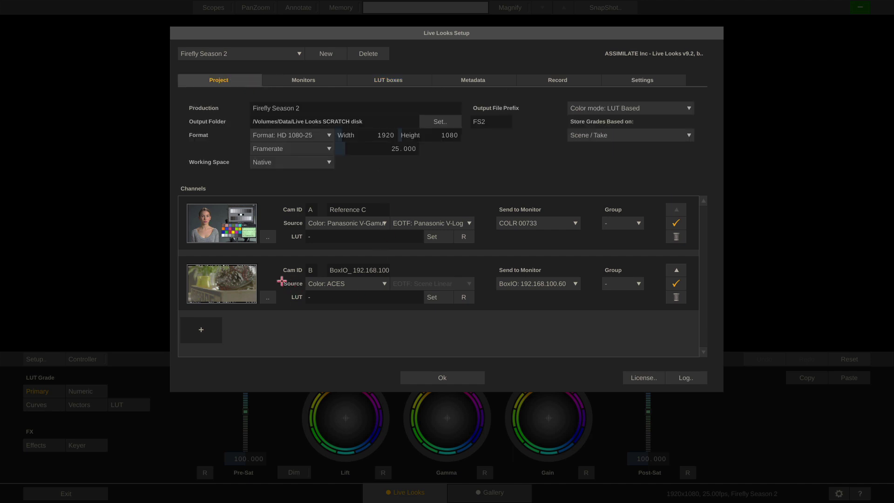
pyautogui.click(359, 284)
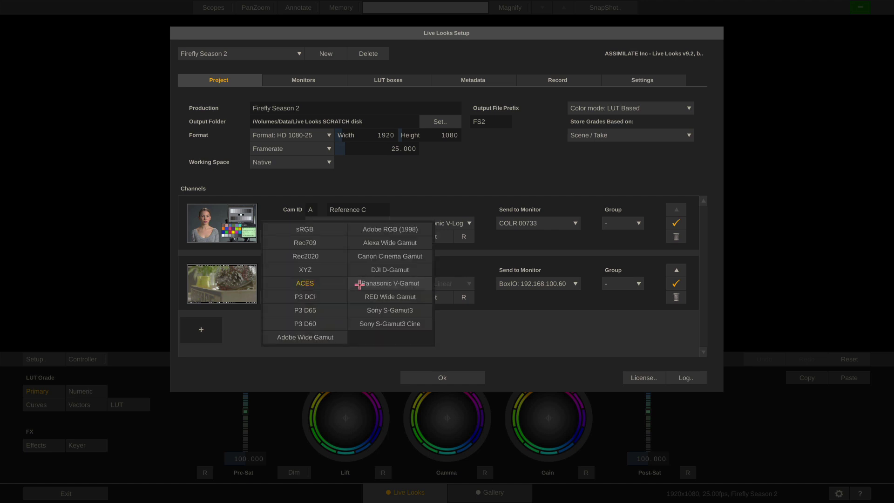
pyautogui.click(415, 282)
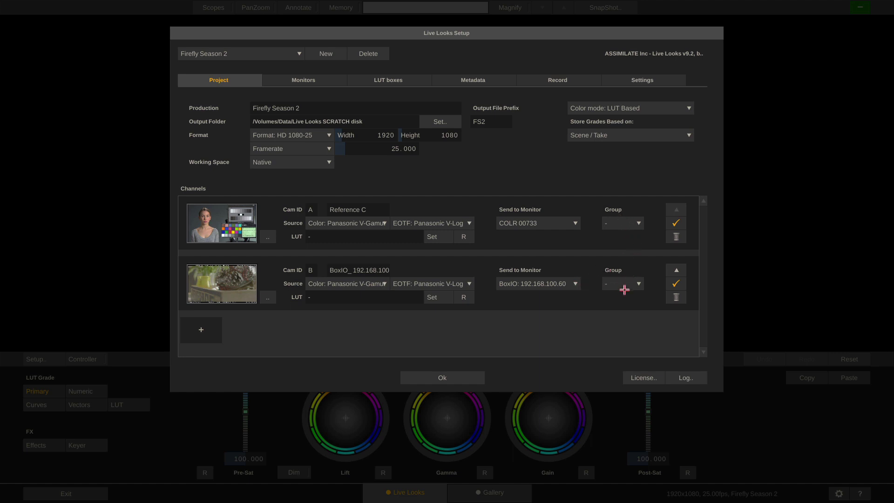
pyautogui.click(634, 223)
pyautogui.click(639, 233)
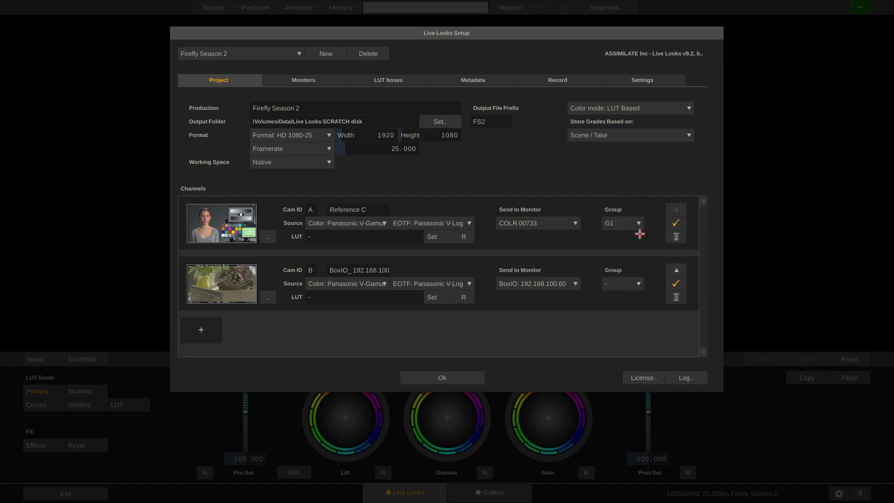
pyautogui.click(626, 286)
pyautogui.click(647, 296)
# Reset both channels' groups to '-' and delete the BoxIO channel B
pyautogui.click(630, 225)
pyautogui.click(637, 205)
pyautogui.click(629, 278)
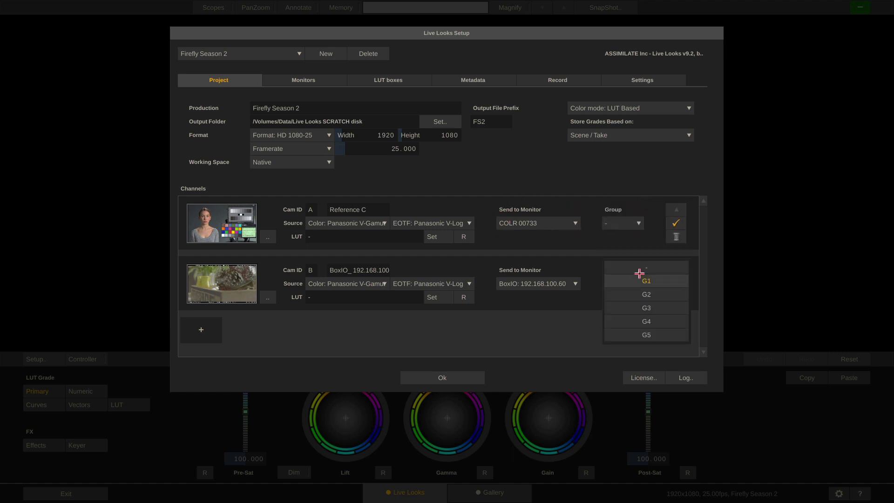
pyautogui.click(639, 274)
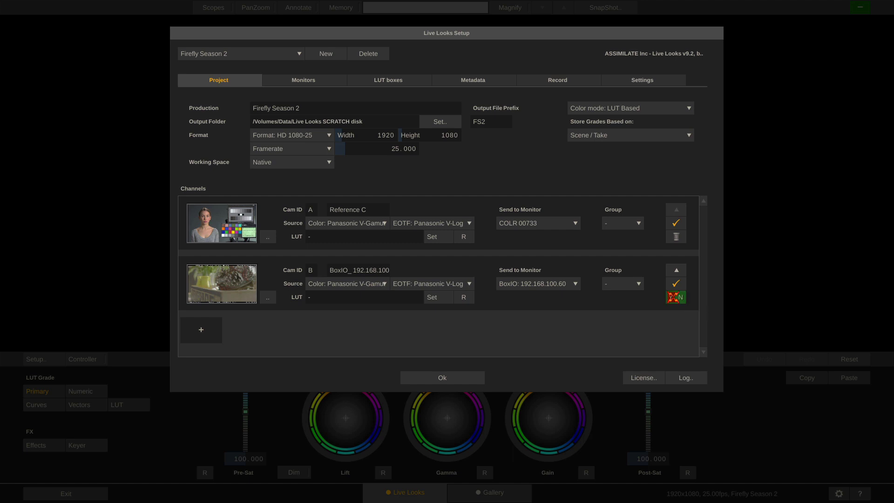
pyautogui.click(673, 297)
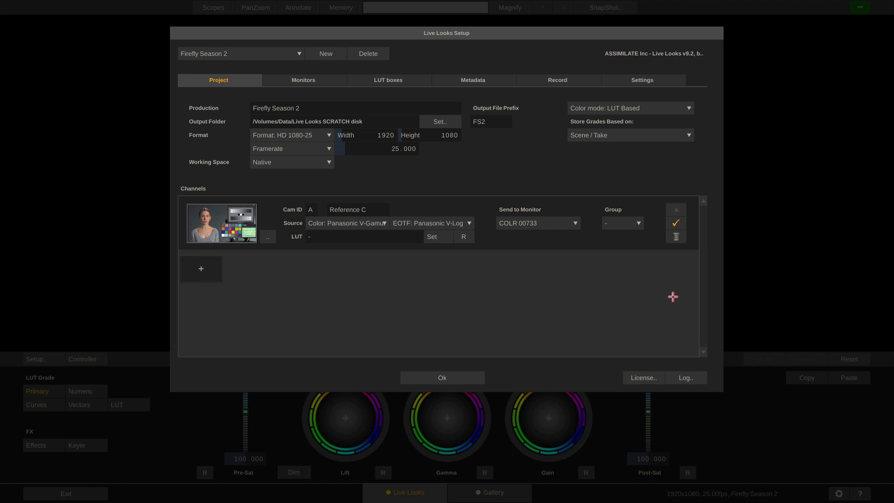
pyautogui.click(200, 268)
# Cancel the SDI input list and review the Io4K Video IO Setup from the Monitors tab
pyautogui.click(223, 230)
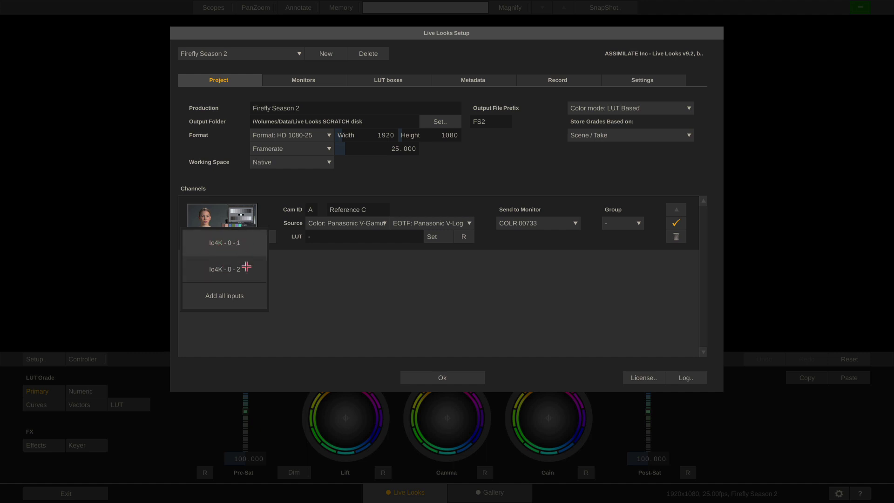
pyautogui.click(307, 273)
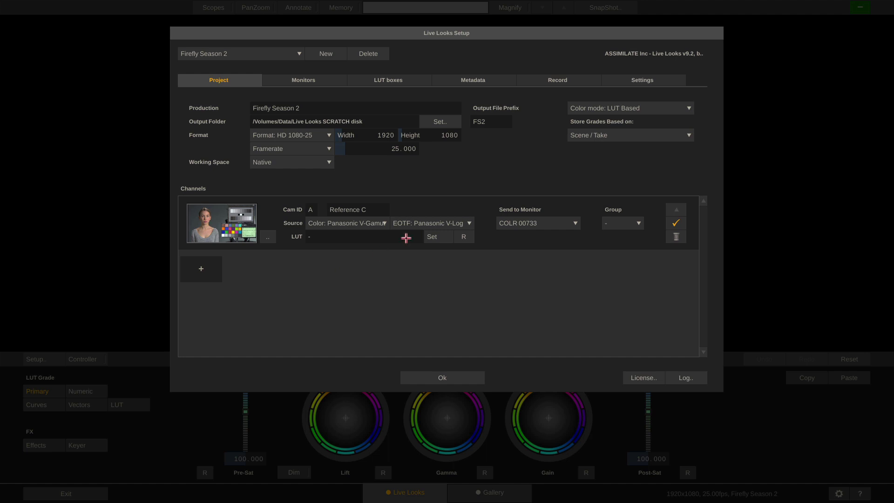
pyautogui.click(322, 81)
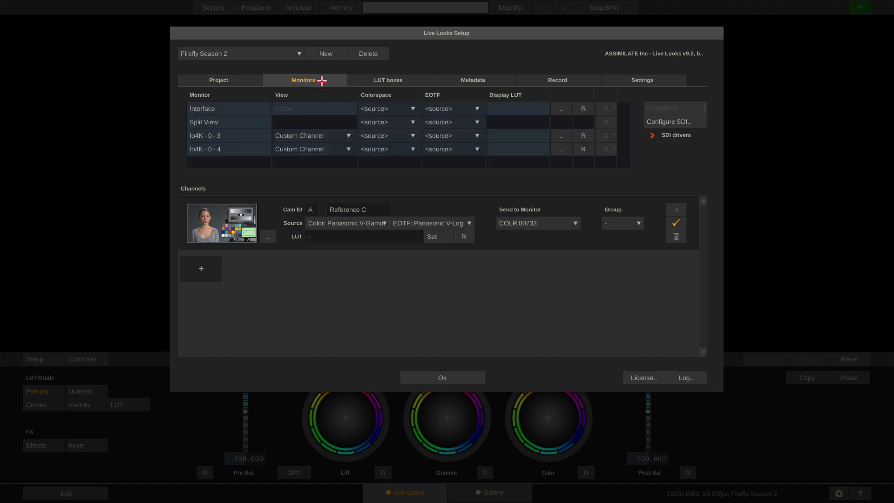
pyautogui.click(692, 120)
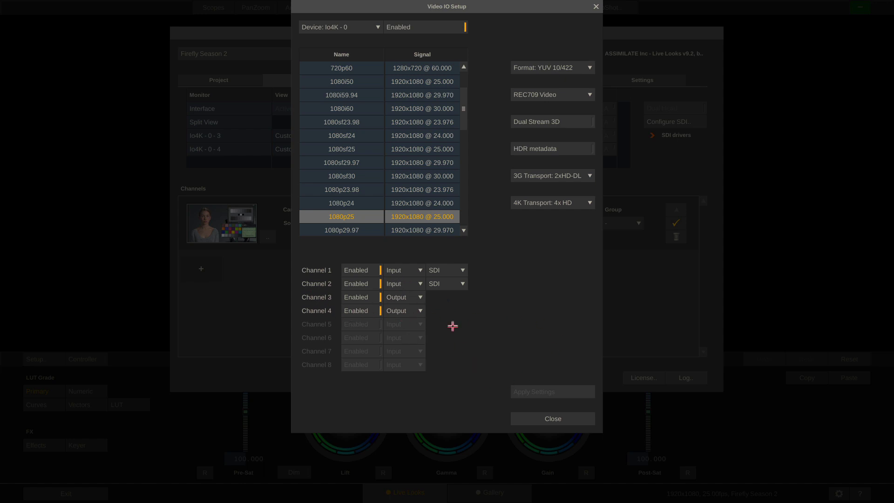
pyautogui.click(540, 417)
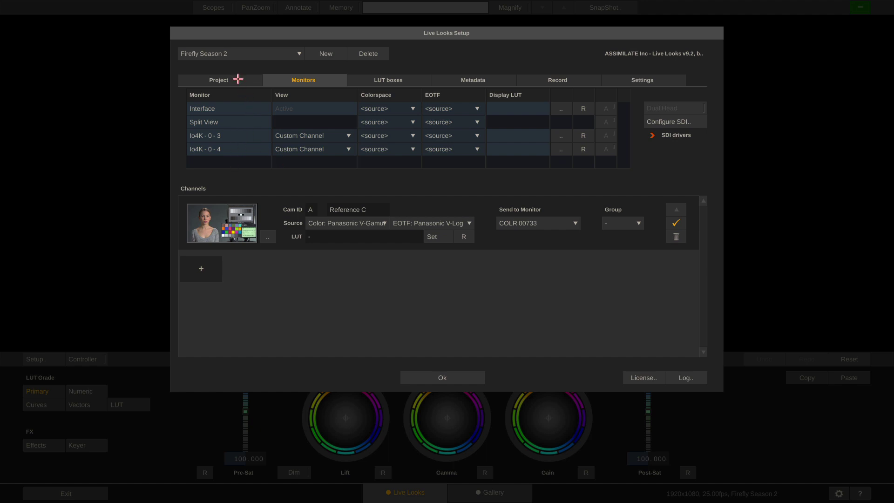
pyautogui.click(239, 79)
# Add SDI input Io4K - 0 - 1 as camera B with a Panasonic V-Gamut source
pyautogui.click(198, 269)
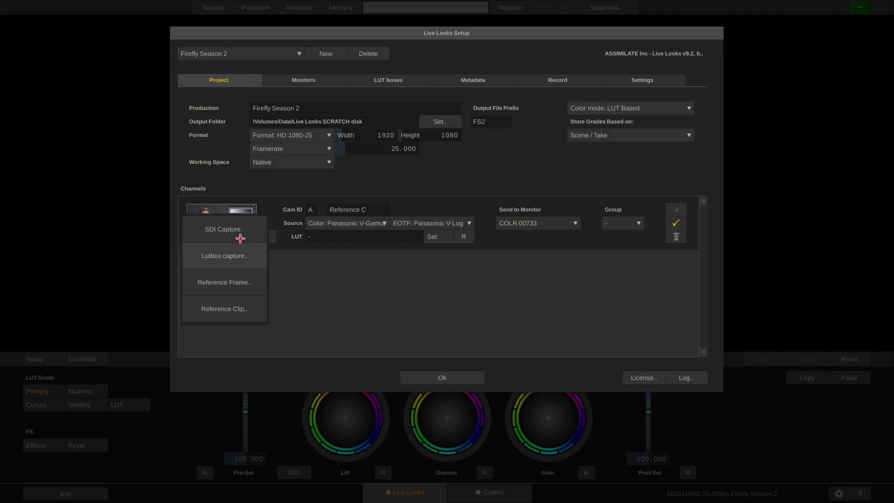
pyautogui.click(219, 230)
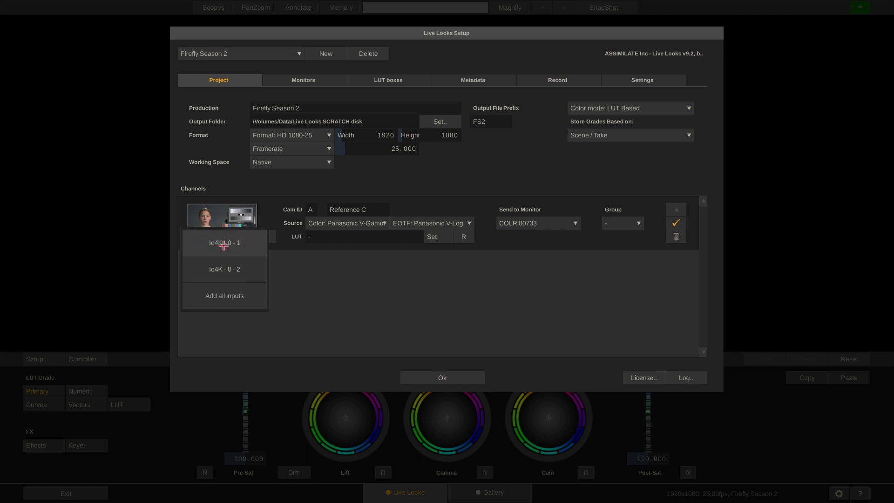
pyautogui.click(222, 246)
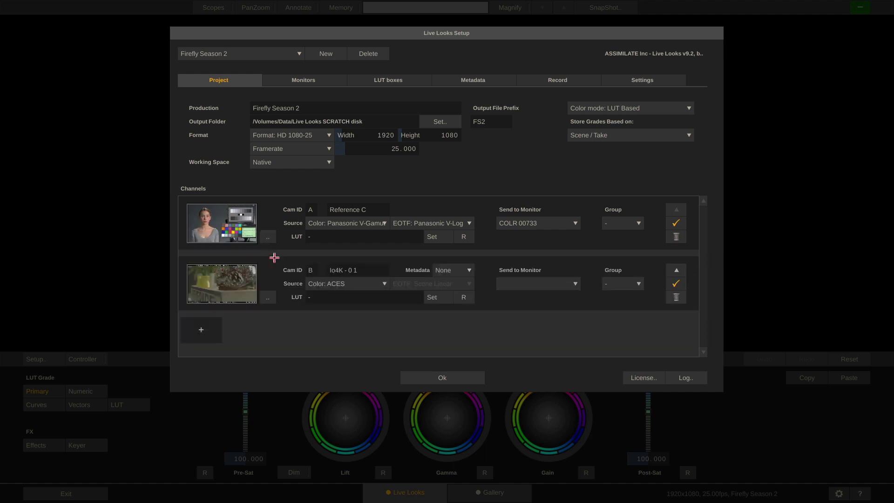
pyautogui.click(356, 284)
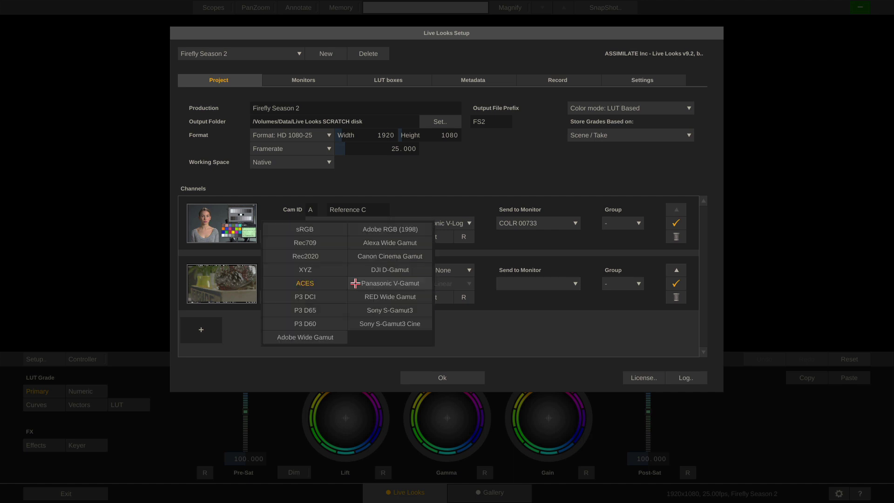
pyautogui.click(387, 283)
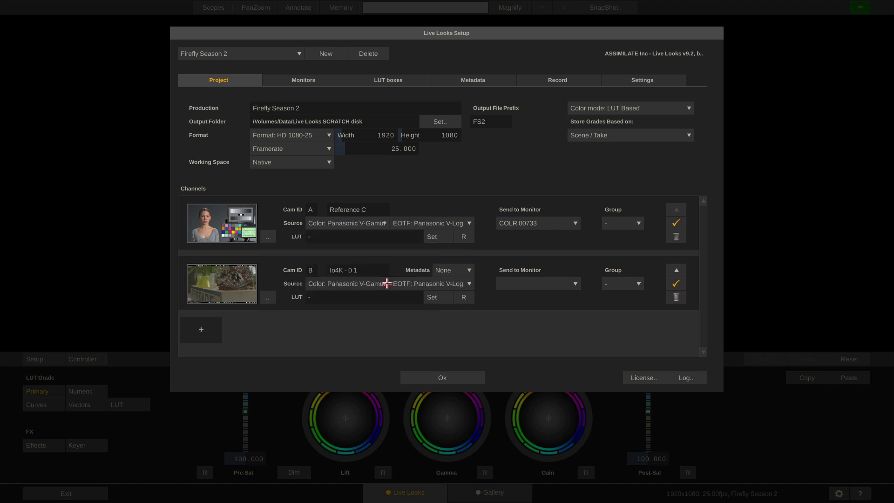
# Set camera B's metadata to Panasonic and send it to monitor Io4K - 0 - 3
pyautogui.click(461, 269)
pyautogui.click(493, 213)
pyautogui.click(557, 283)
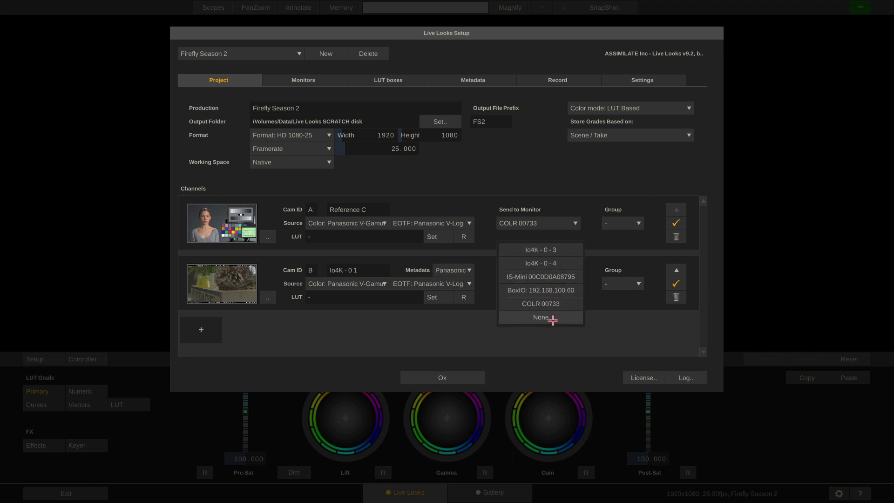
pyautogui.click(551, 250)
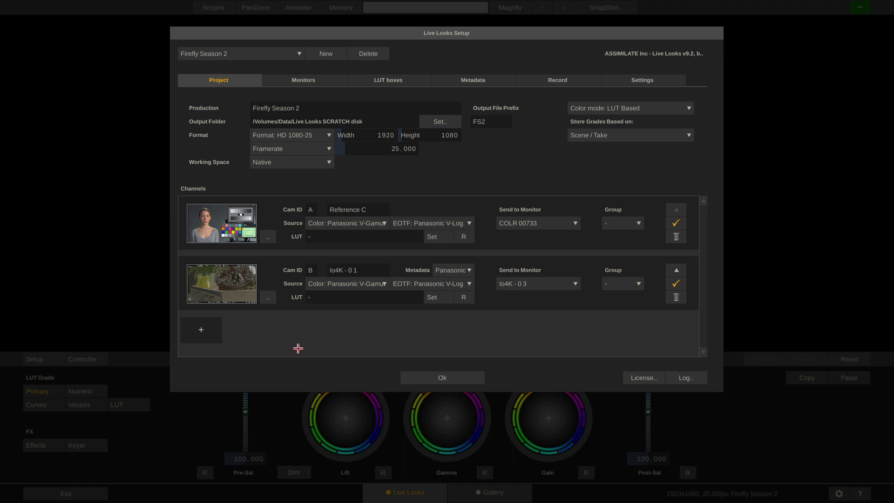
pyautogui.click(201, 330)
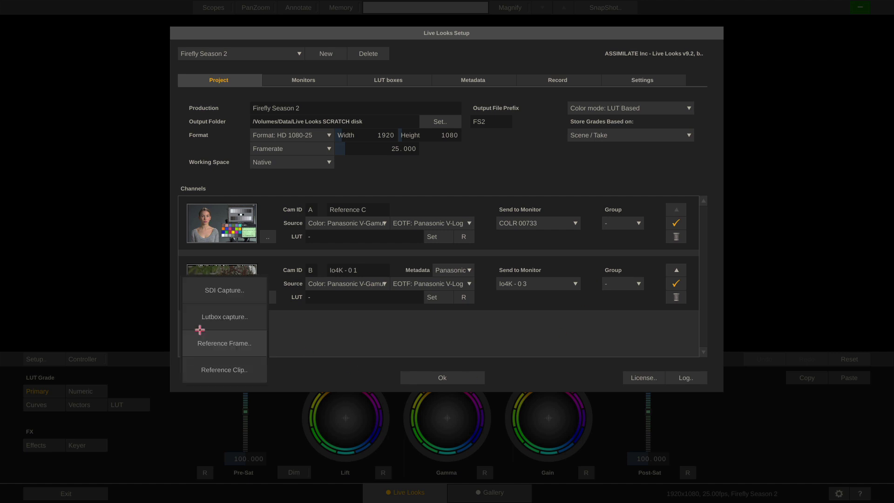
# Add camera C from reference clip A044_C002_0708N with a Rec709 source
pyautogui.click(215, 371)
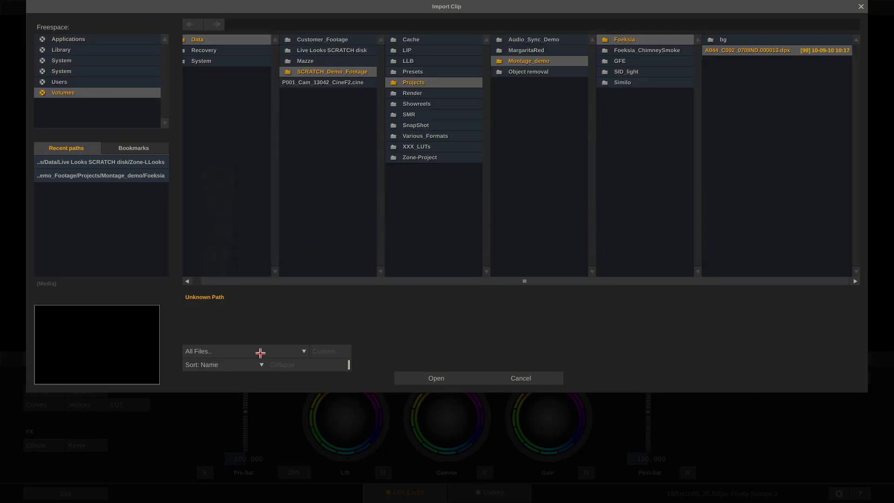
pyautogui.doubleClick(726, 49)
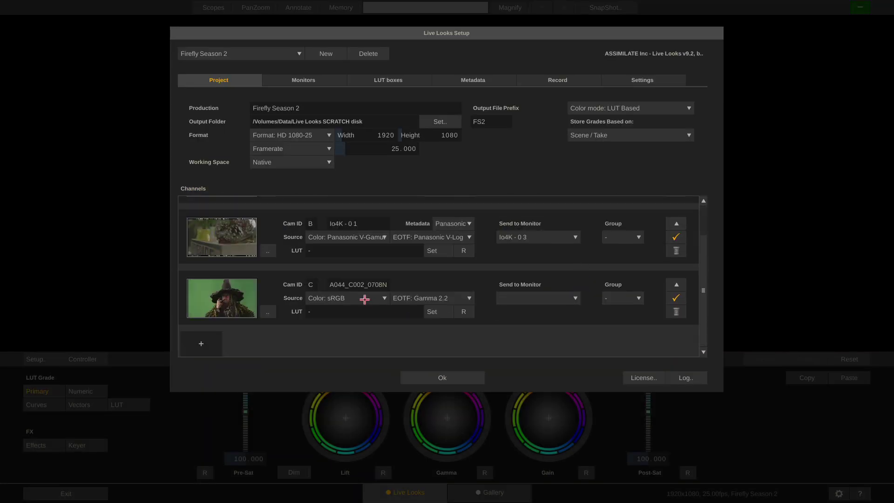
pyautogui.click(365, 299)
pyautogui.click(309, 256)
# Route camera C to monitor Io4K - 0 - 4, toggle the channel off and on, and accept the setup
pyautogui.click(559, 301)
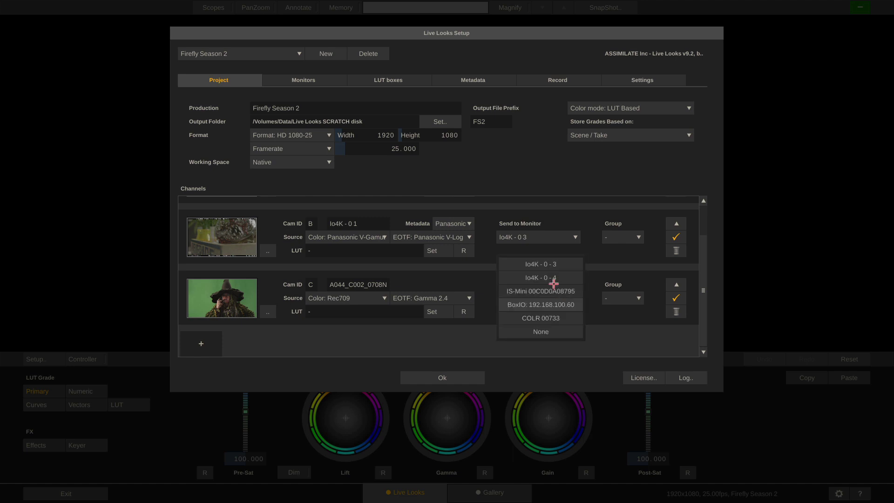
pyautogui.click(527, 278)
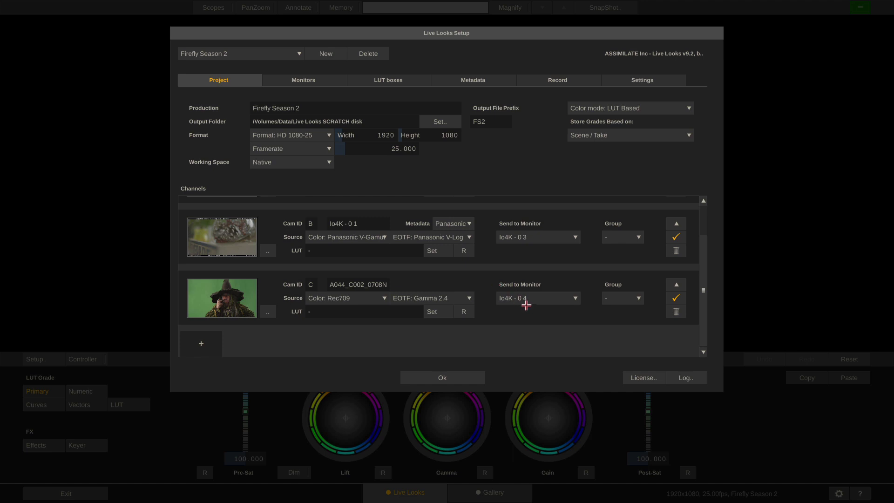
pyautogui.click(543, 299)
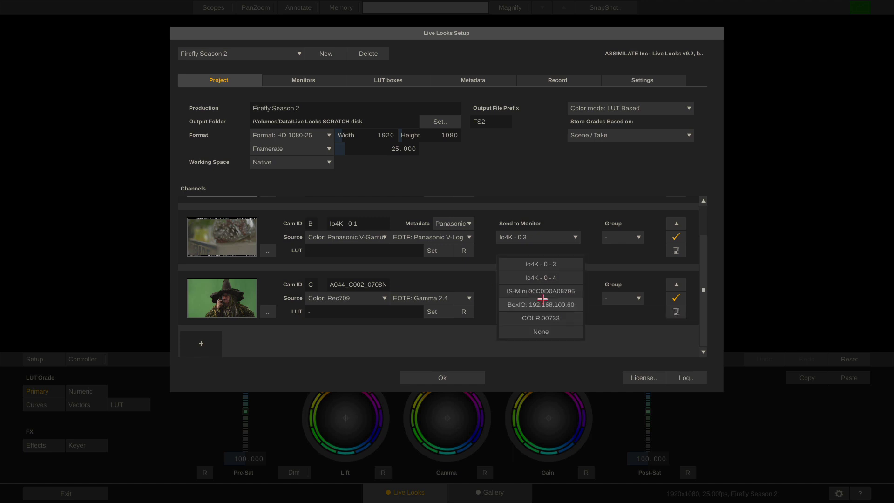
pyautogui.click(563, 264)
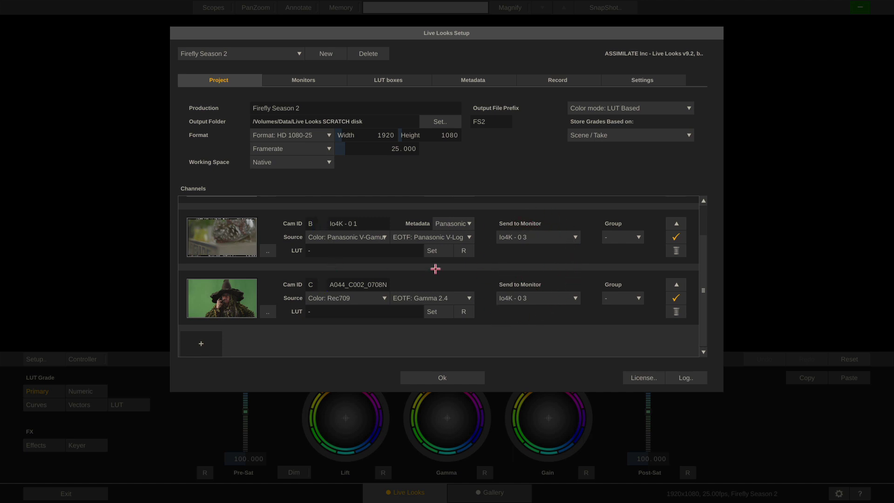
pyautogui.click(540, 300)
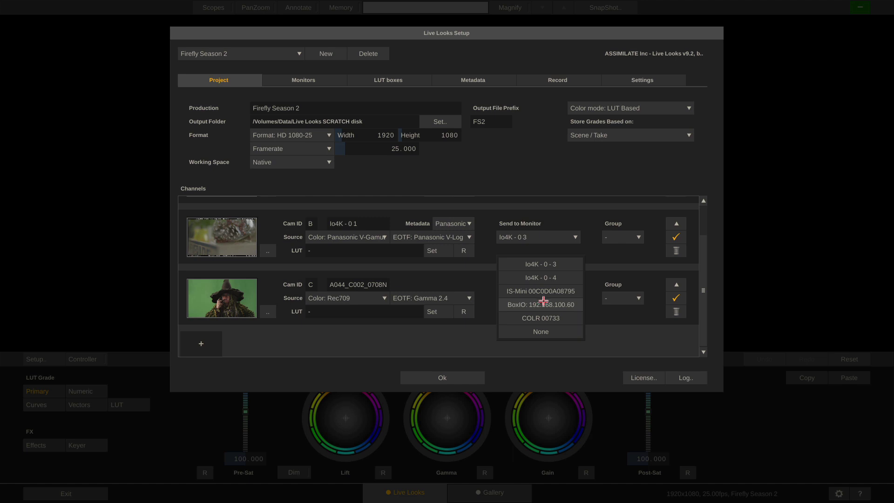
pyautogui.click(552, 278)
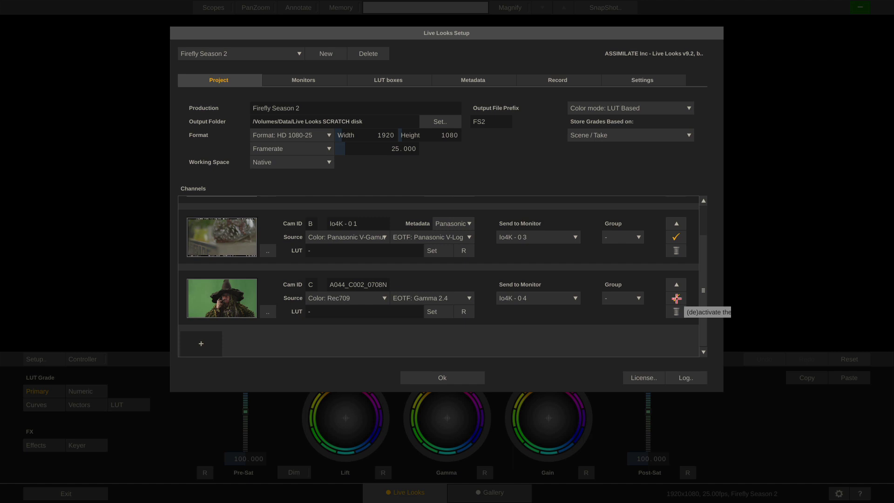
pyautogui.click(677, 299)
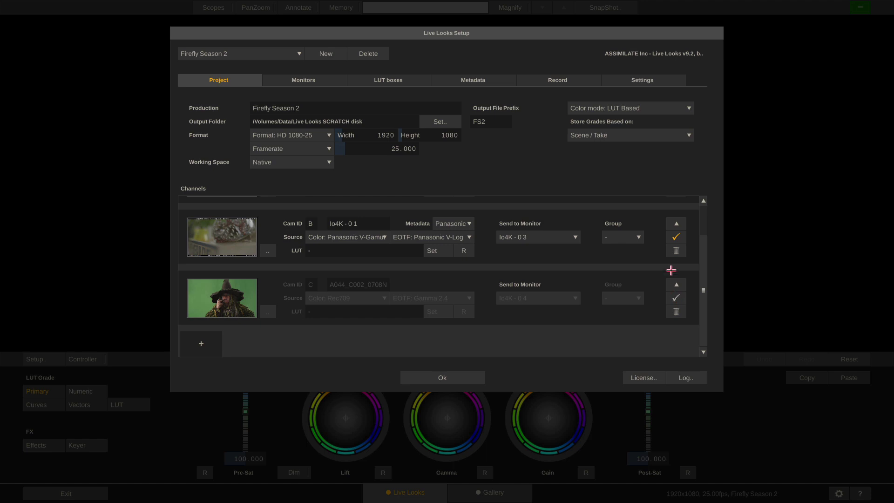
pyautogui.click(677, 298)
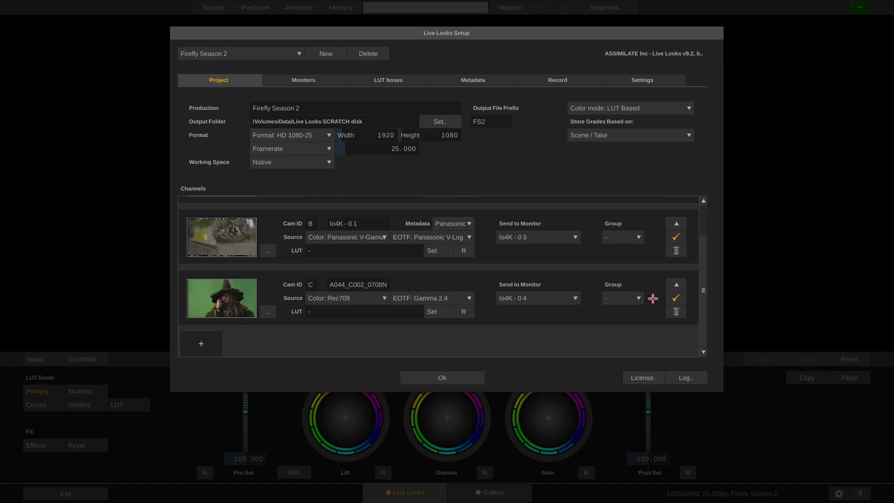
pyautogui.click(442, 377)
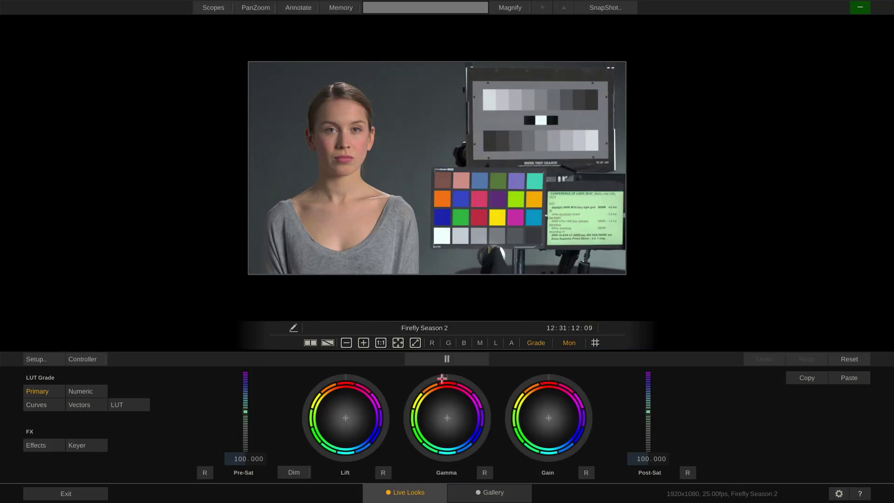
# In the Controller, switch the active channel to B CAM, C CAM, then back to A CAM
pyautogui.click(87, 359)
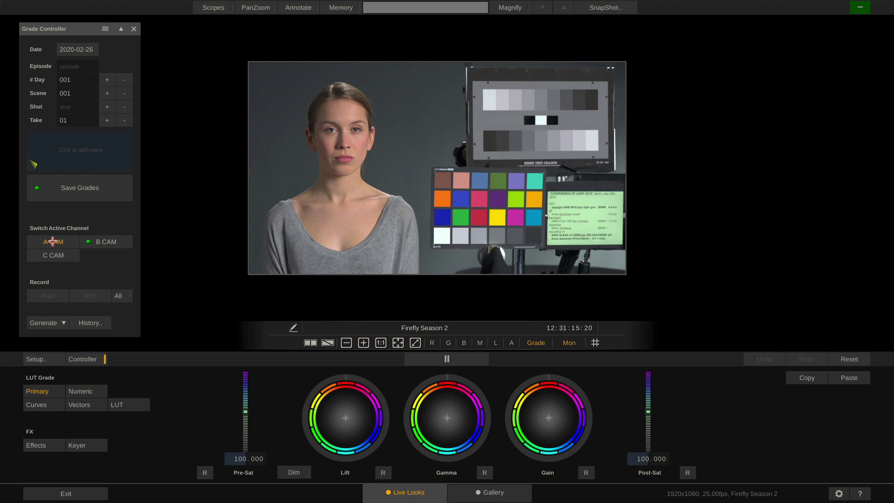
pyautogui.click(107, 242)
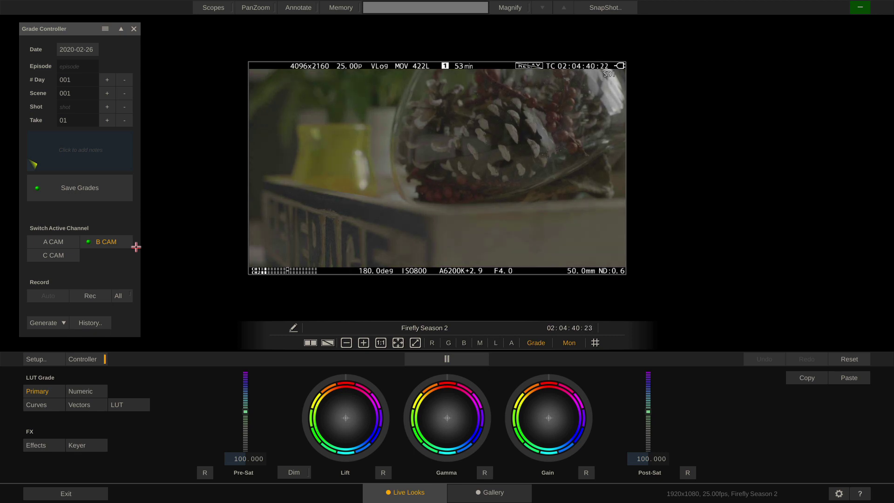
pyautogui.click(50, 257)
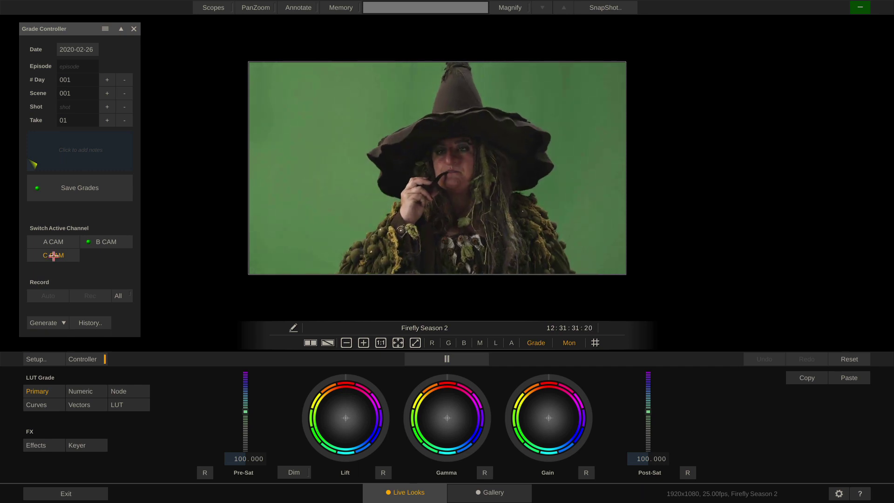
pyautogui.click(56, 242)
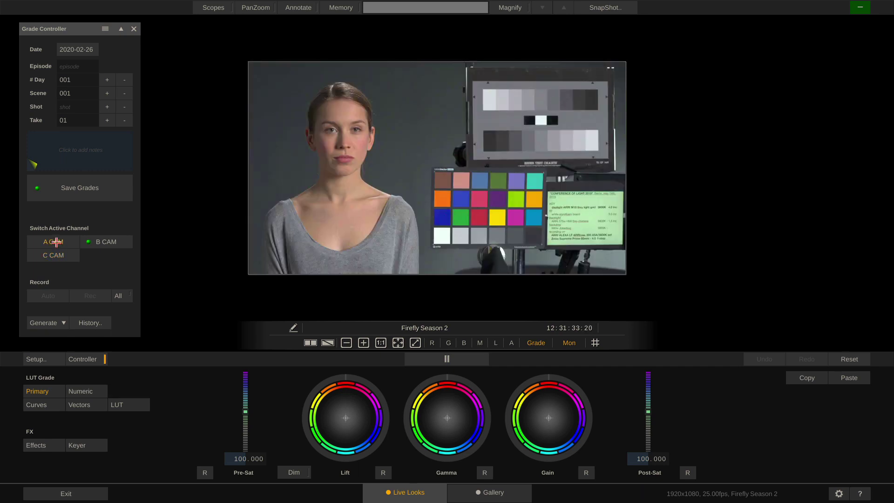
# Reopen Setup and scroll through channels A, B and C to review sources and monitor routes
pyautogui.click(35, 360)
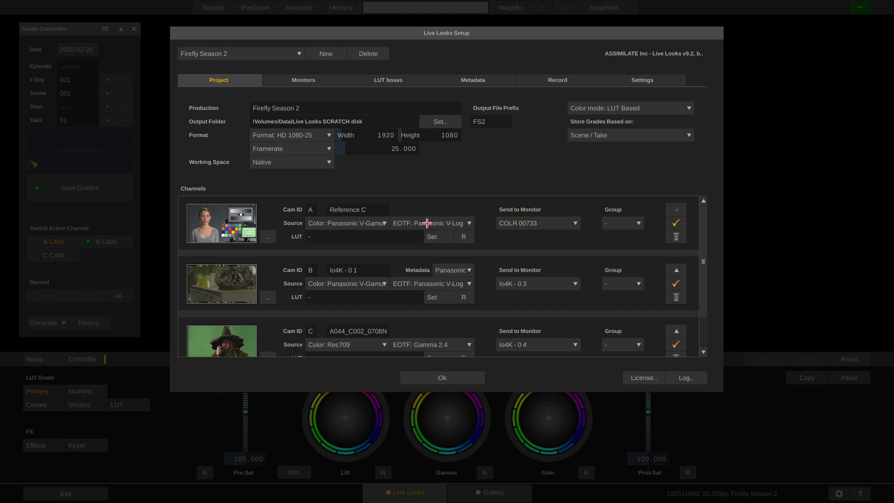
pyautogui.scroll(-2, 486, 226)
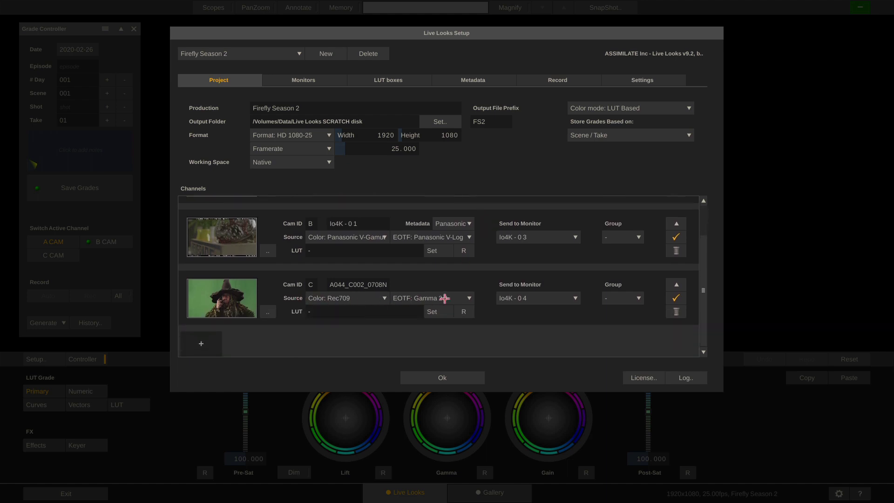
pyautogui.scroll(2, 482, 298)
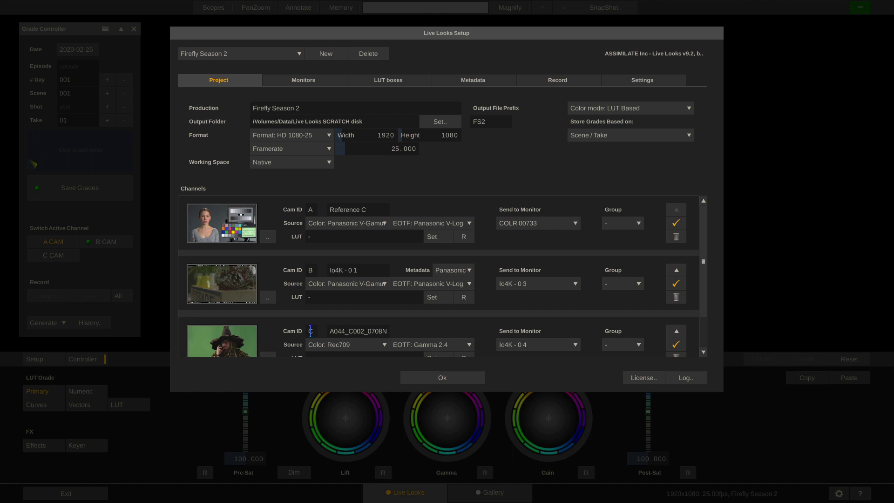
pyautogui.scroll(-1, 309, 331)
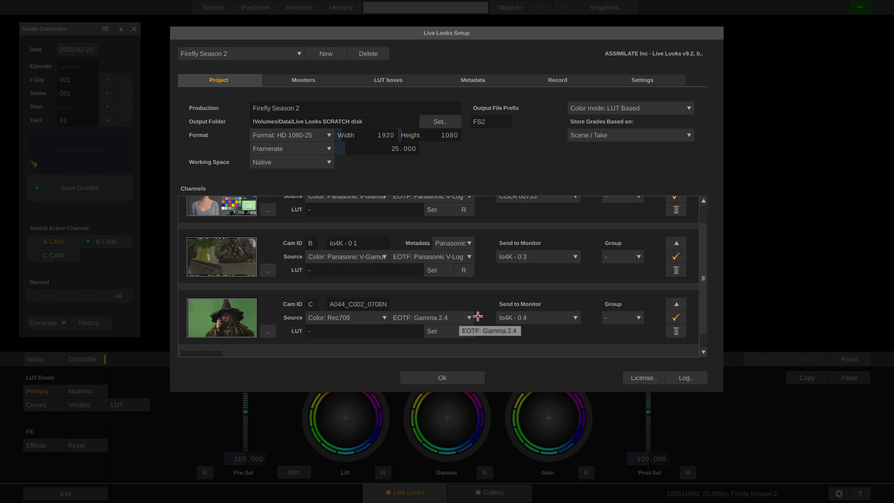
pyautogui.scroll(1, 487, 317)
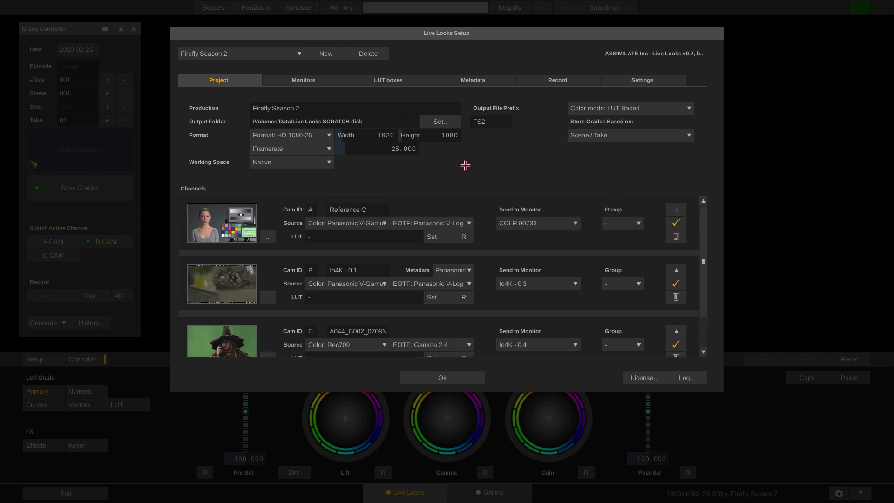
pyautogui.click(319, 163)
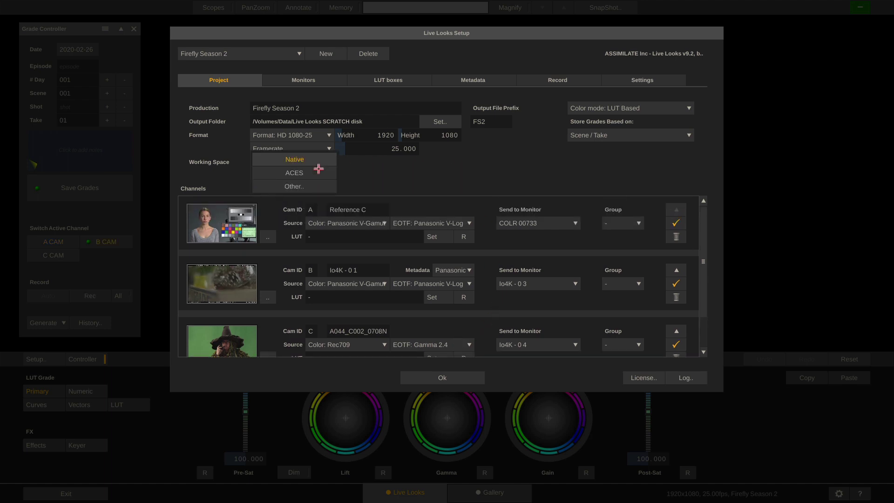
pyautogui.click(322, 173)
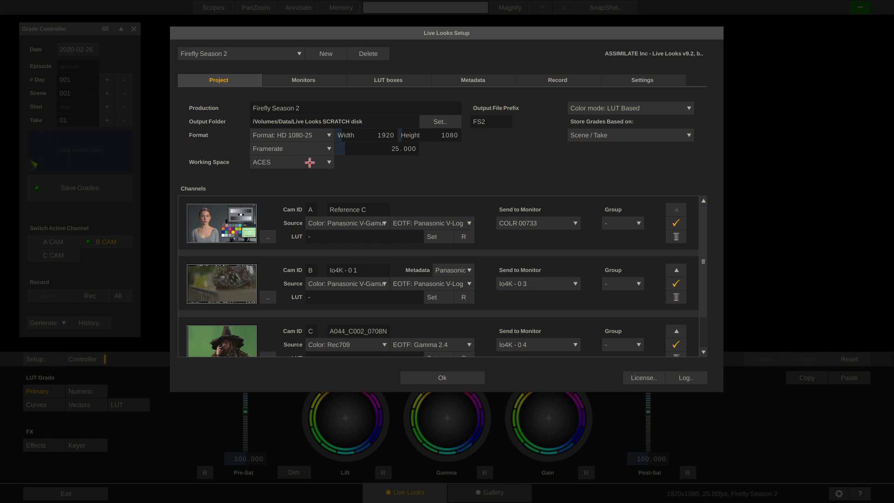
pyautogui.click(310, 162)
pyautogui.click(315, 148)
# Glance at the LUT boxes page, then set the Io4K - 0 - 3 monitor view to Custom Channel
pyautogui.click(331, 80)
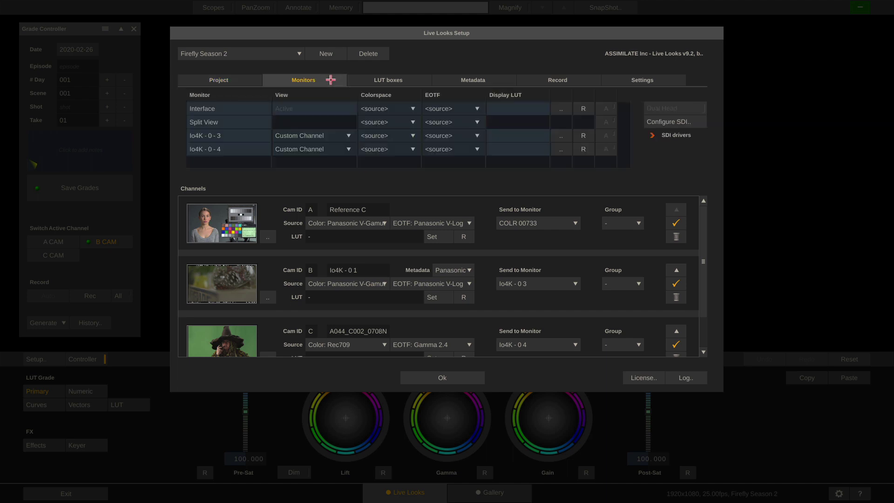
pyautogui.click(415, 81)
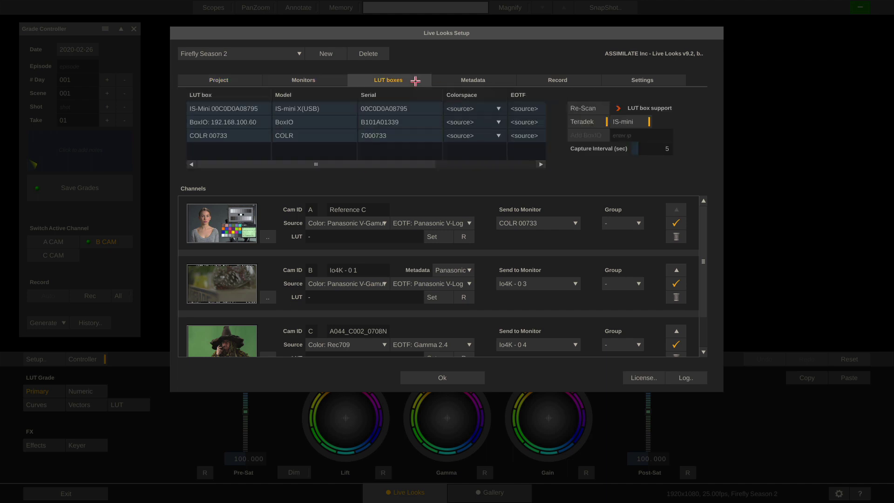
pyautogui.click(326, 81)
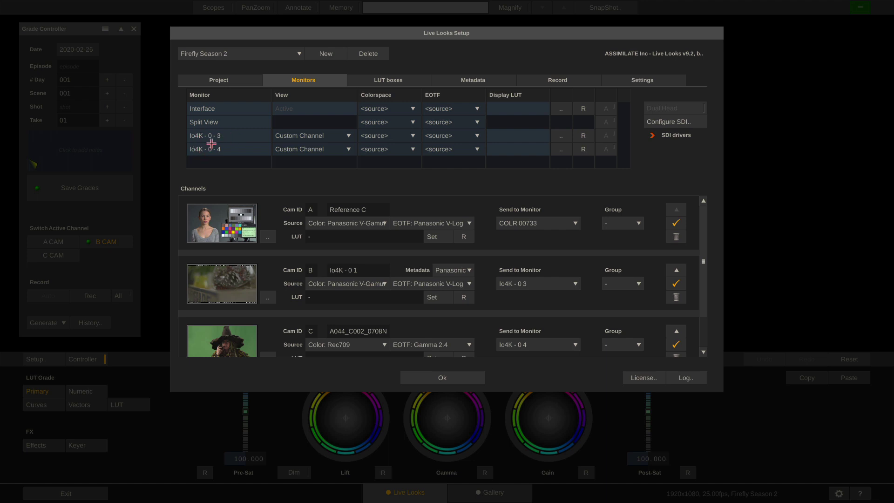
pyautogui.click(338, 136)
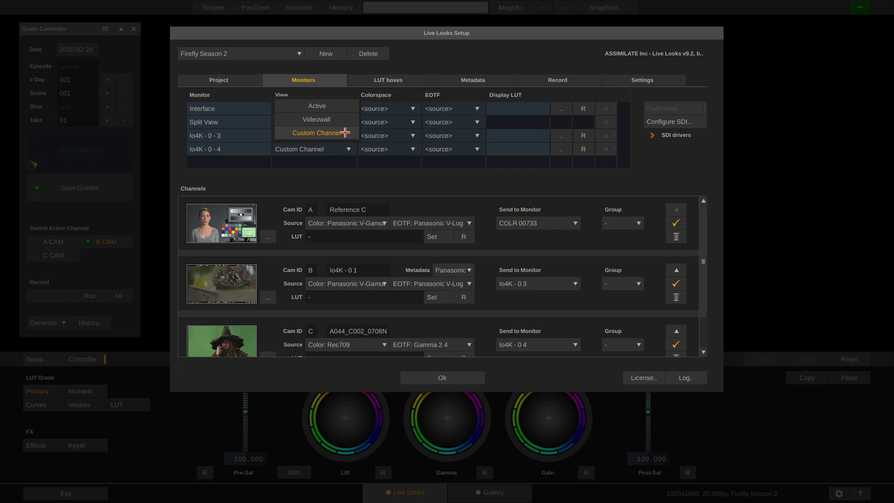
pyautogui.click(345, 133)
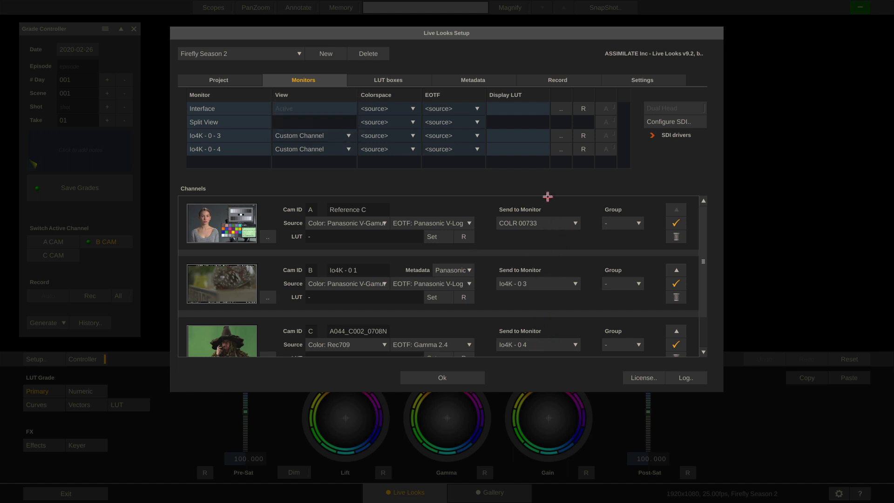
pyautogui.click(337, 135)
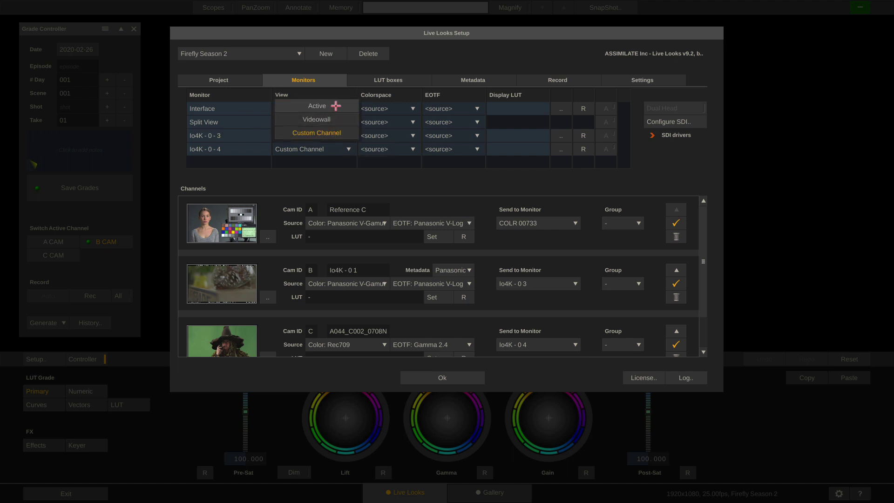
pyautogui.click(326, 181)
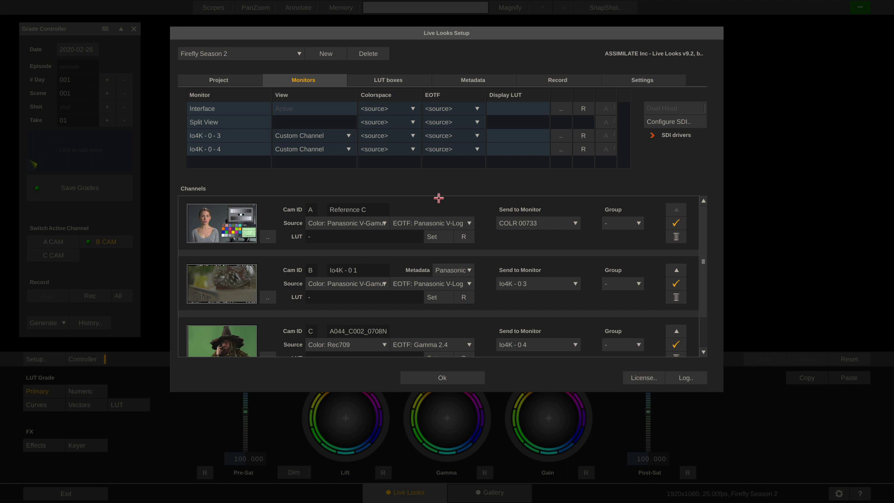
# Set the Interface monitor colorspace to Rec709 (Gamma 2.4) and restart the live B CAM session
pyautogui.click(442, 376)
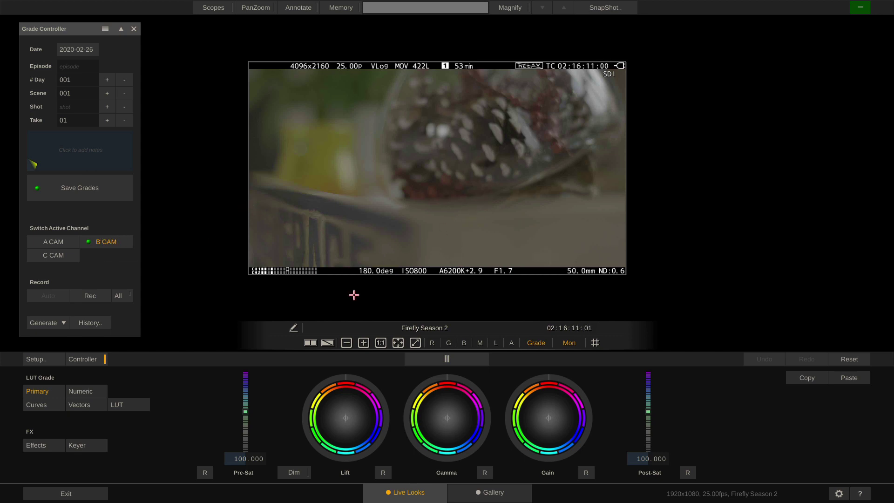
pyautogui.click(37, 360)
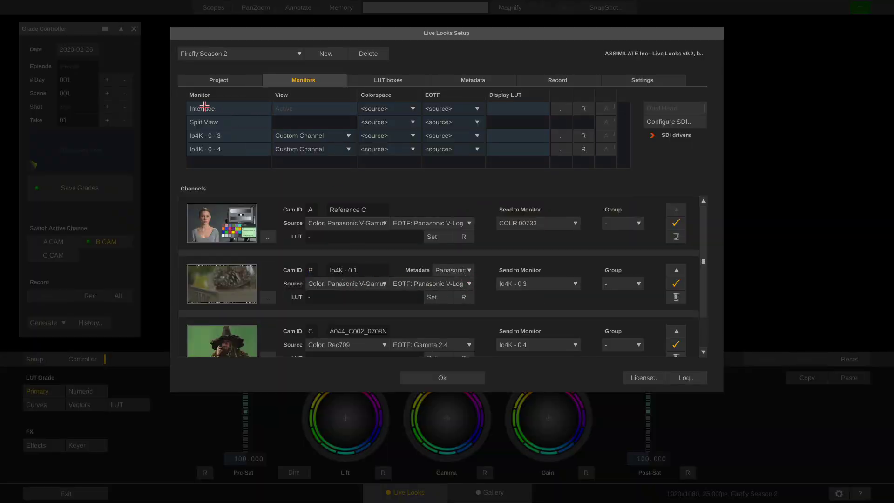
pyautogui.click(399, 110)
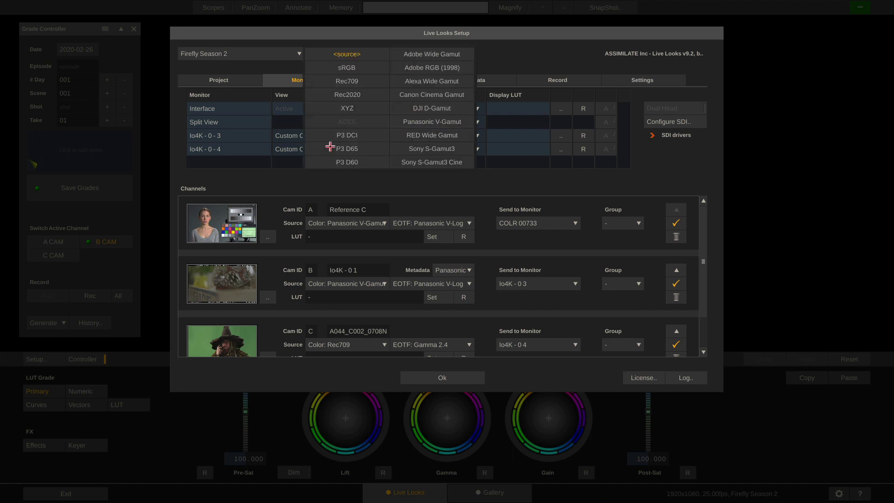
pyautogui.click(373, 81)
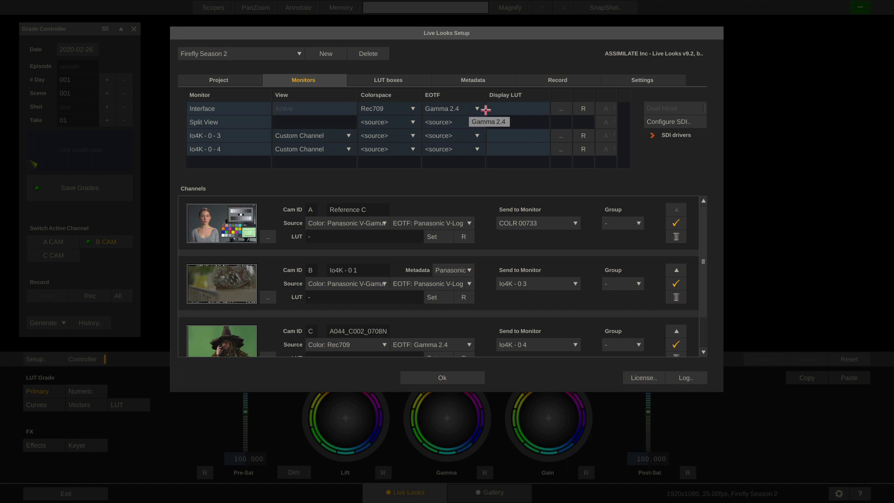
pyautogui.click(440, 378)
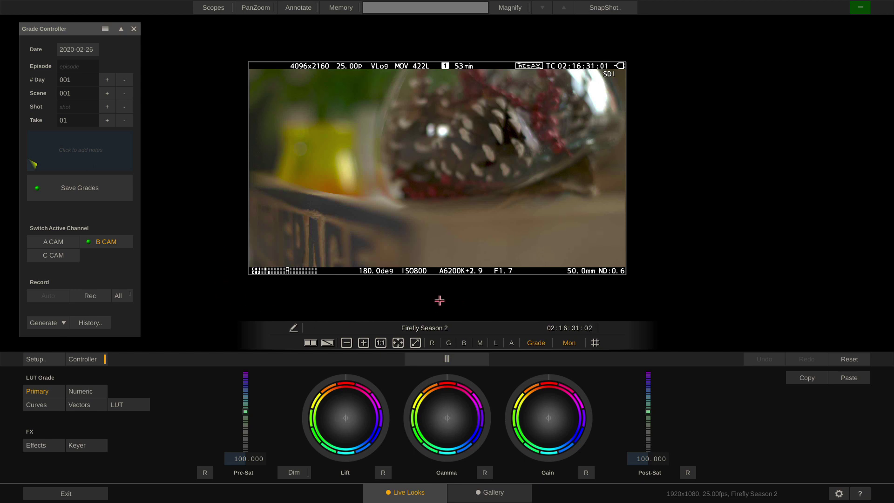
# View B CAM in wipe, then side-by-side, then single view, and reopen the Live Looks setup
pyautogui.click(36, 361)
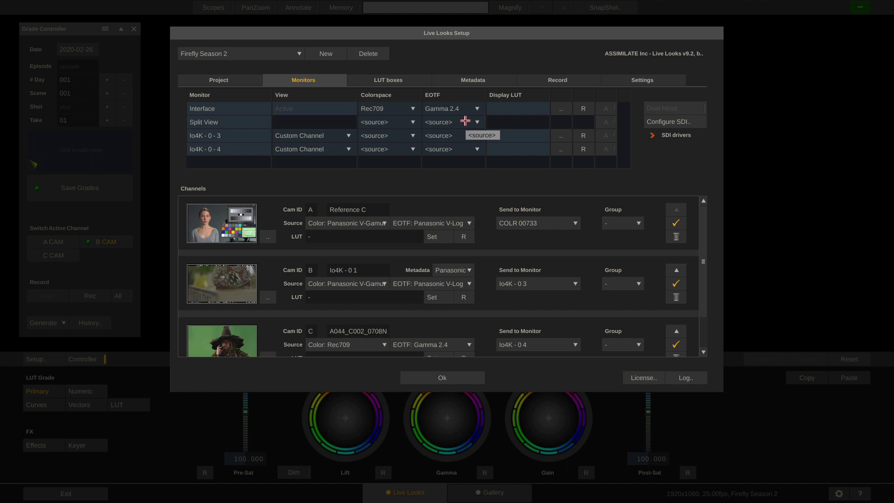
pyautogui.click(443, 376)
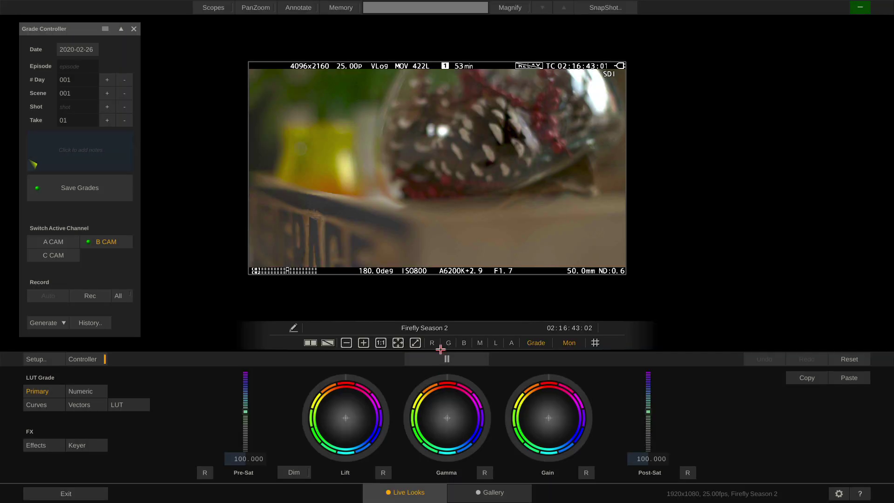
pyautogui.click(327, 342)
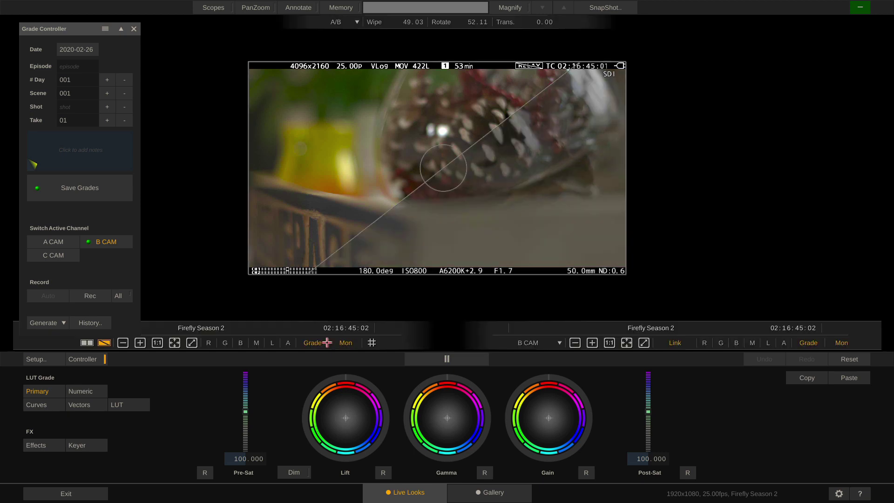
pyautogui.click(84, 344)
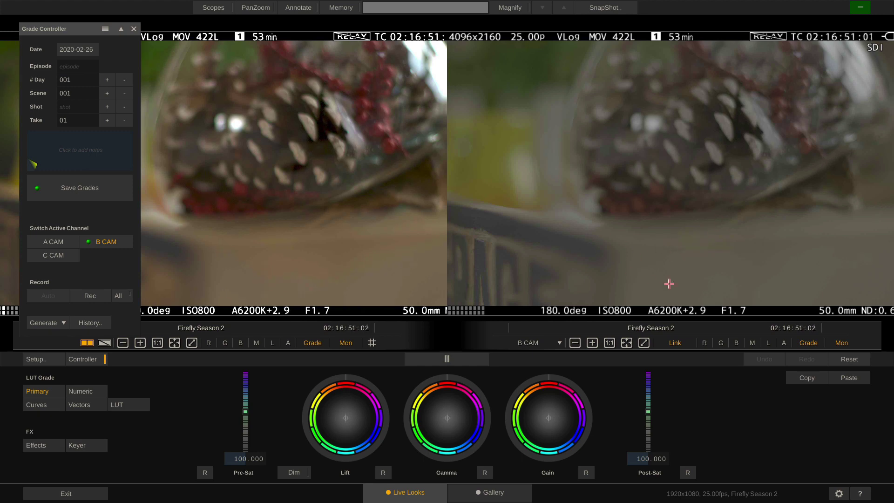
pyautogui.doubleClick(548, 250)
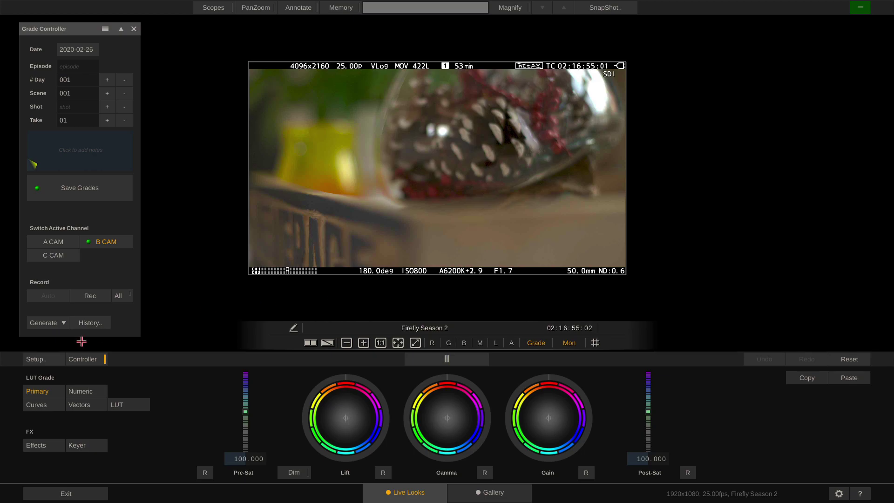
pyautogui.click(42, 359)
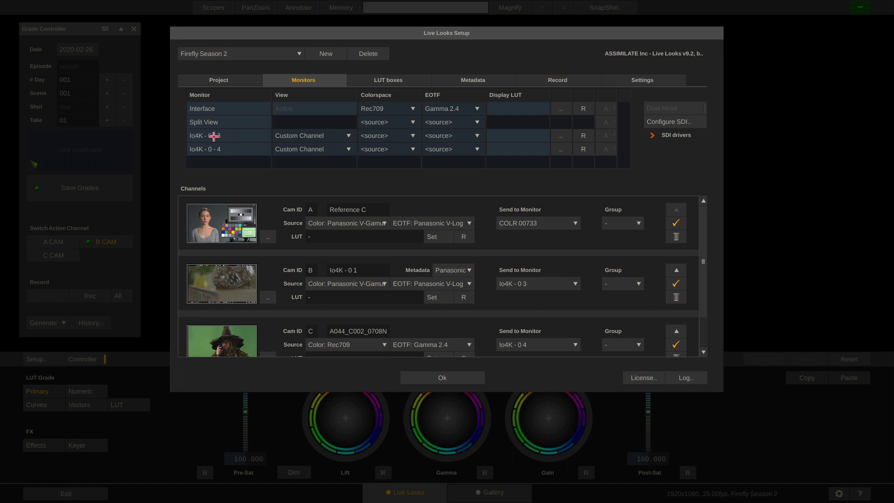
# Route Io4K - 0 - 3 as Rec709 and Io4K - 0 - 4 as Rec2020 with PQ HDR EOTF
pyautogui.click(387, 135)
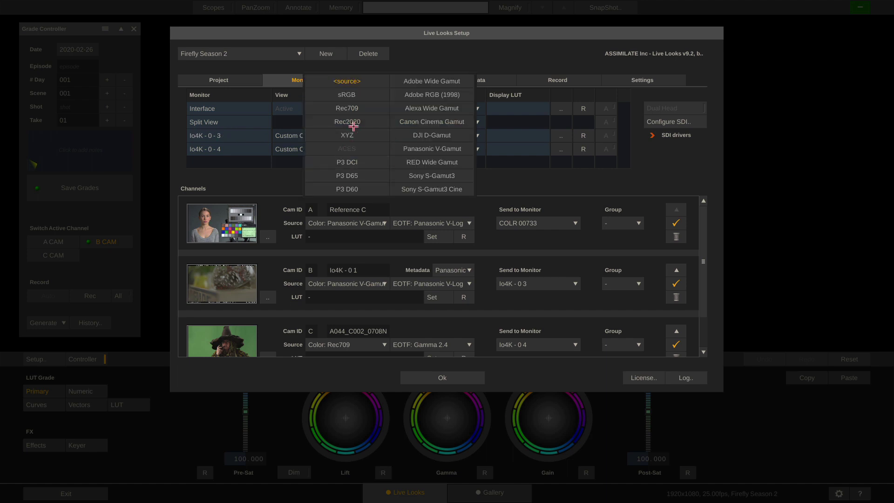
pyautogui.click(362, 106)
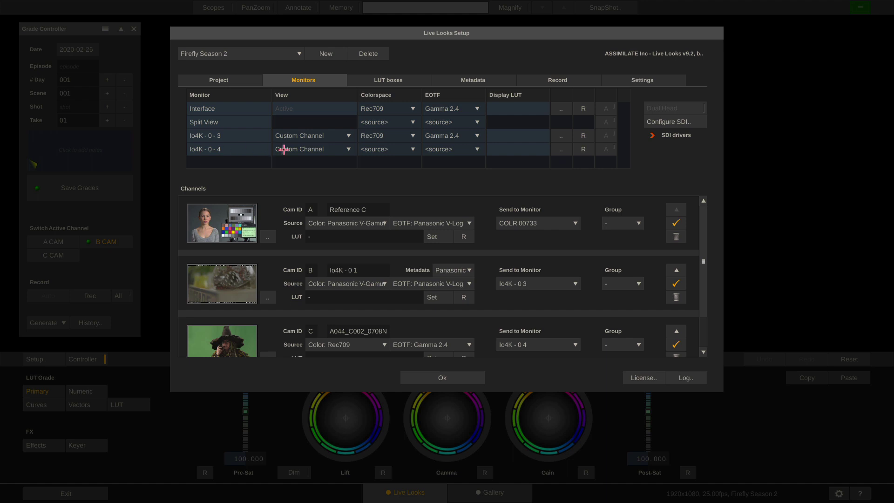
pyautogui.click(389, 149)
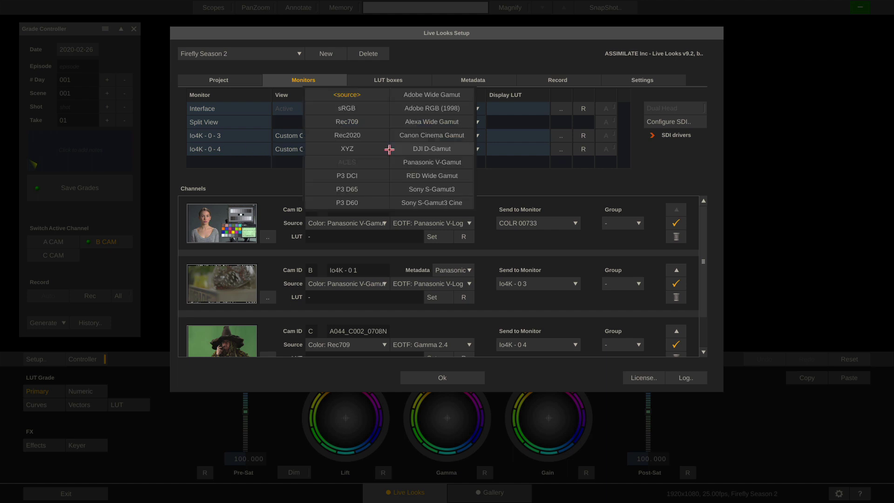
pyautogui.click(370, 135)
pyautogui.click(449, 149)
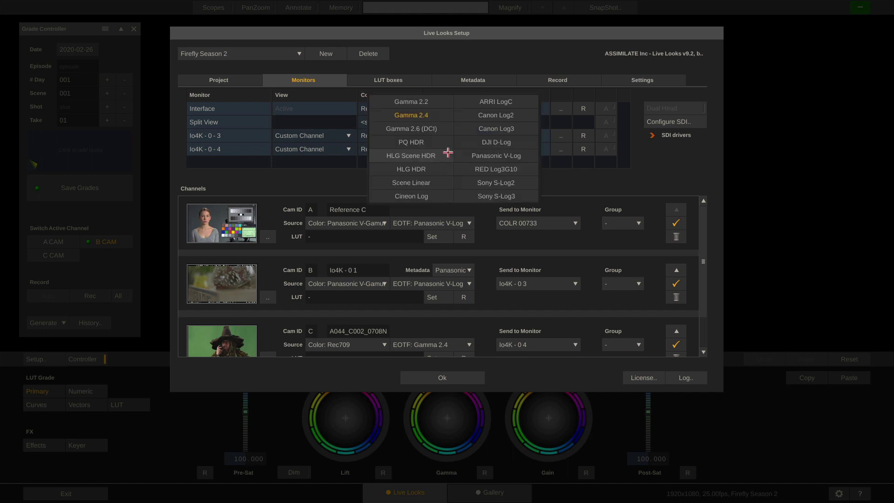
pyautogui.click(421, 142)
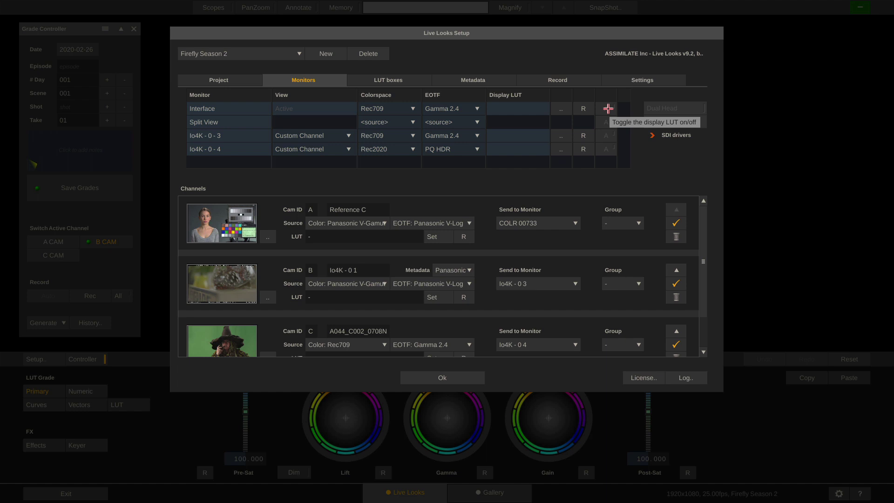
# On the LUT boxes page, try Rec709 for the COLR 00733 box, then revert its colorspace to <source>
pyautogui.click(416, 76)
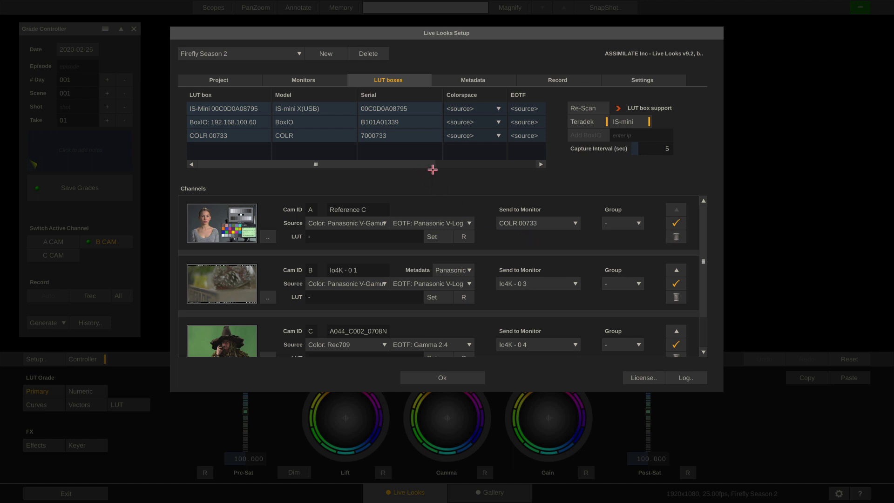
pyautogui.click(495, 134)
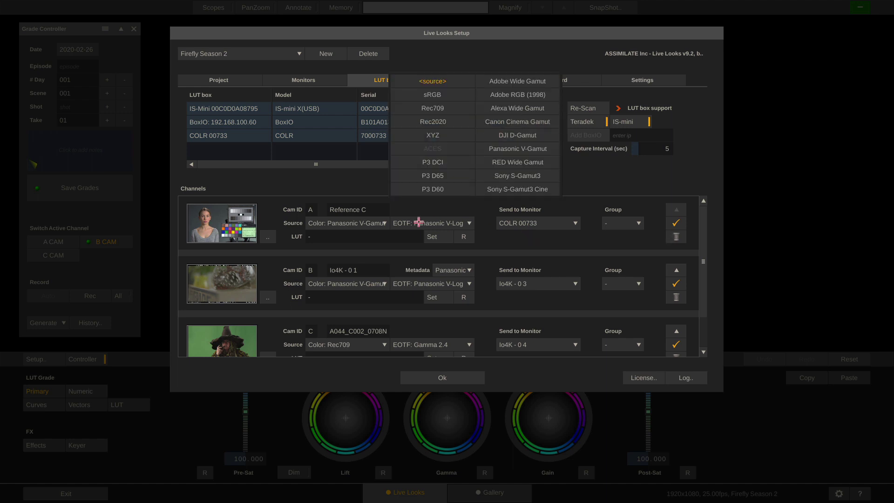
pyautogui.click(438, 108)
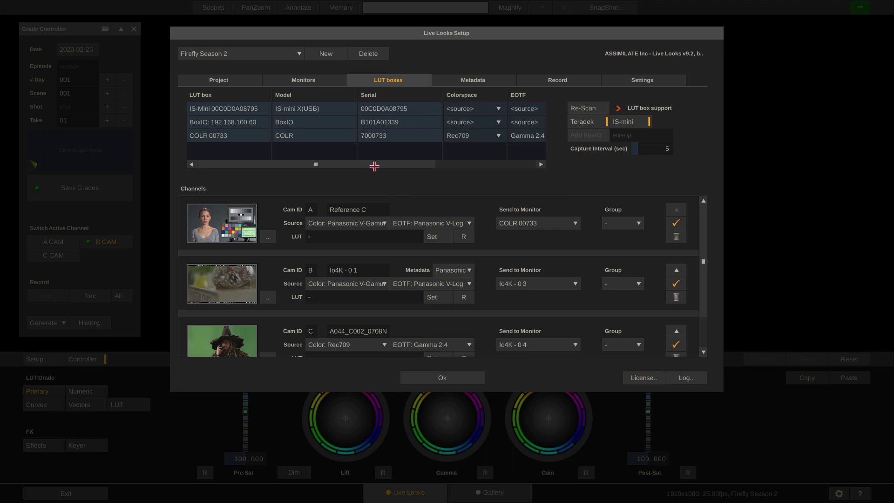
pyautogui.moveTo(374, 166); pyautogui.dragTo(444, 165)
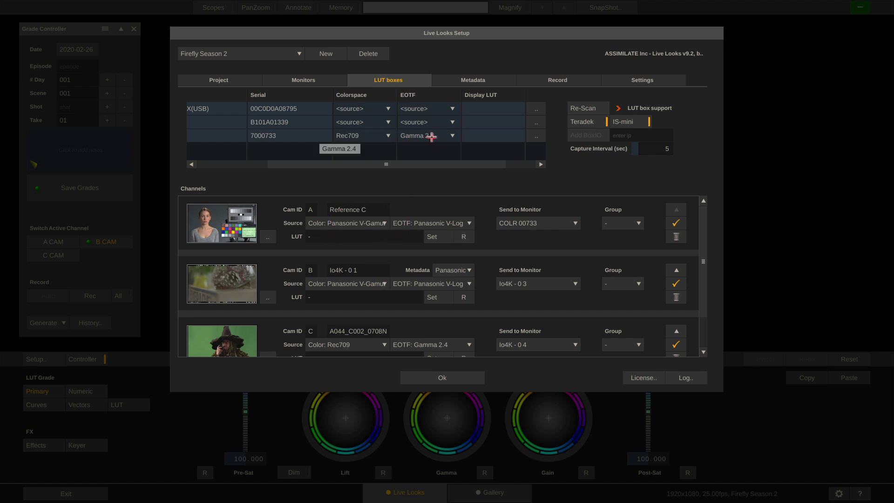
pyautogui.click(375, 136)
pyautogui.click(329, 82)
pyautogui.moveTo(344, 164); pyautogui.dragTo(393, 165)
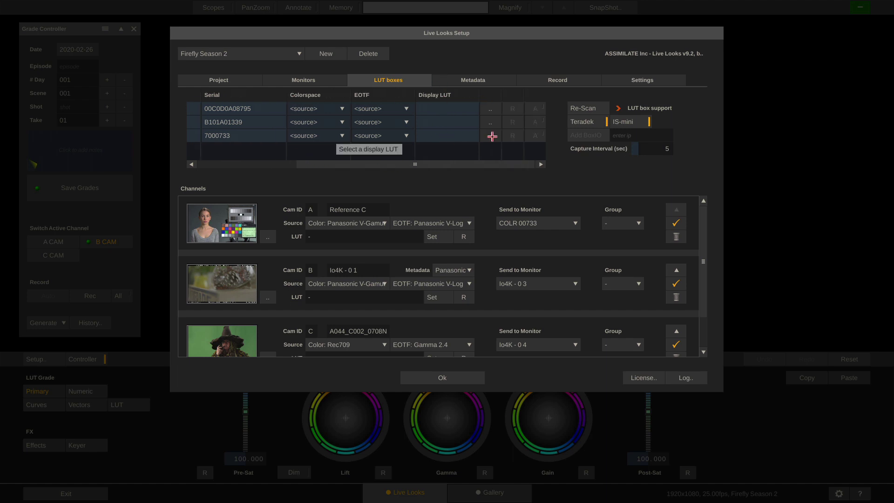
pyautogui.moveTo(459, 164); pyautogui.dragTo(338, 162)
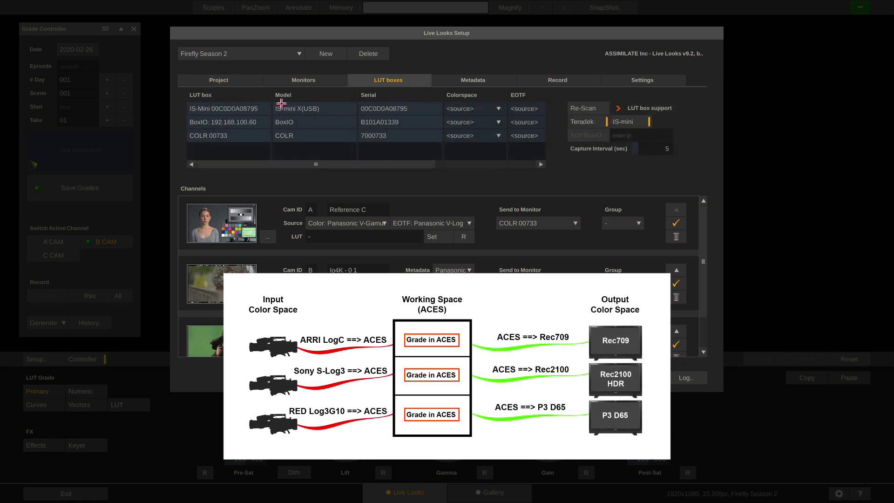
# Return to the Monitors page of the Live Looks setup
pyautogui.click(334, 81)
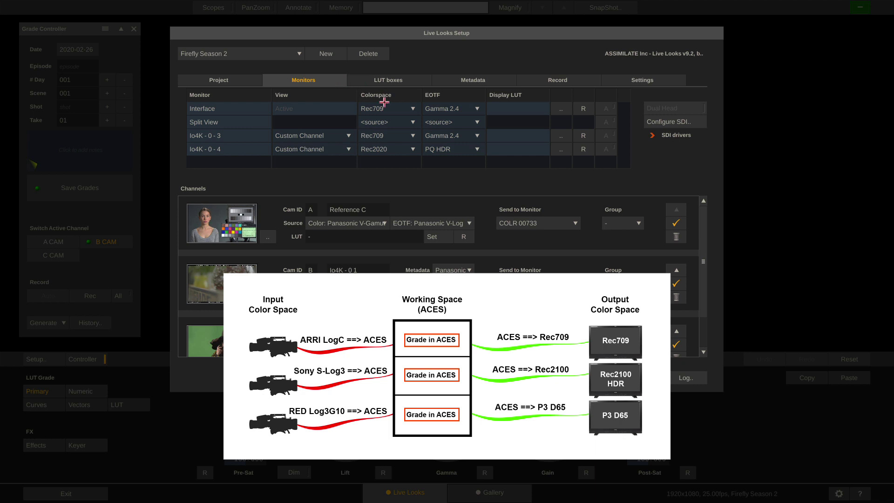